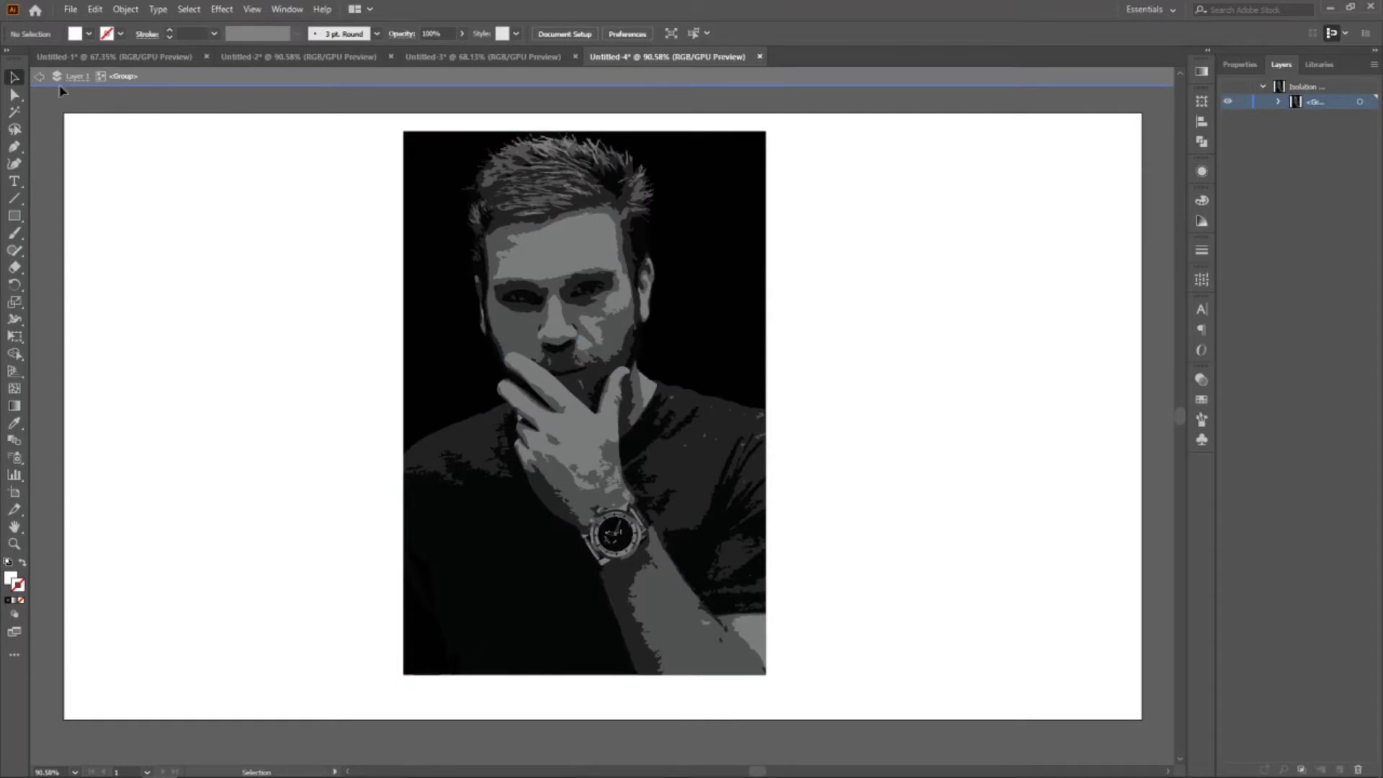
Exit isolation mode and ungroup the expanded portrait tracing.
double_click(59, 94)
click(39, 78)
right_click(447, 274)
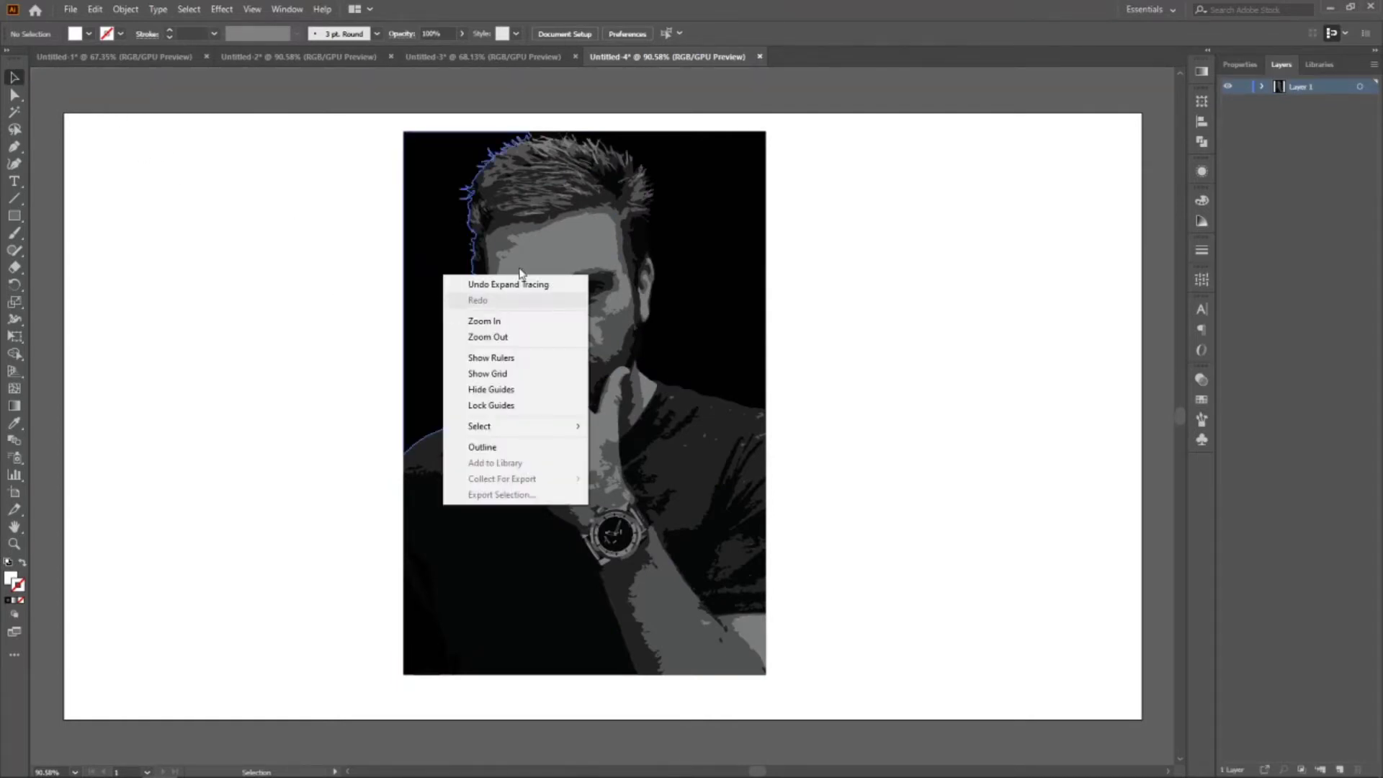
click(569, 219)
right_click(740, 235)
click(707, 253)
right_click(704, 248)
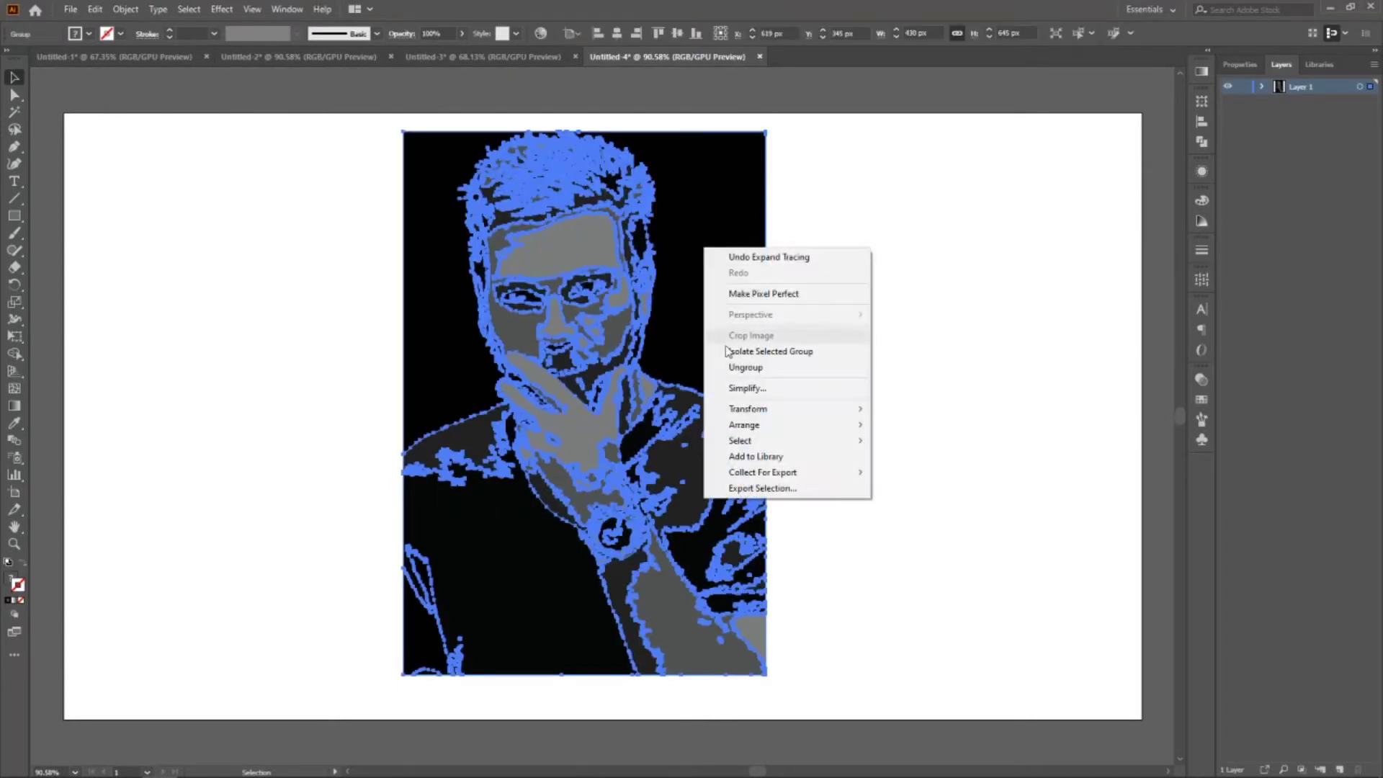
click(735, 365)
Delete the black background shapes on both sides of the man's head.
click(749, 290)
key(Delete)
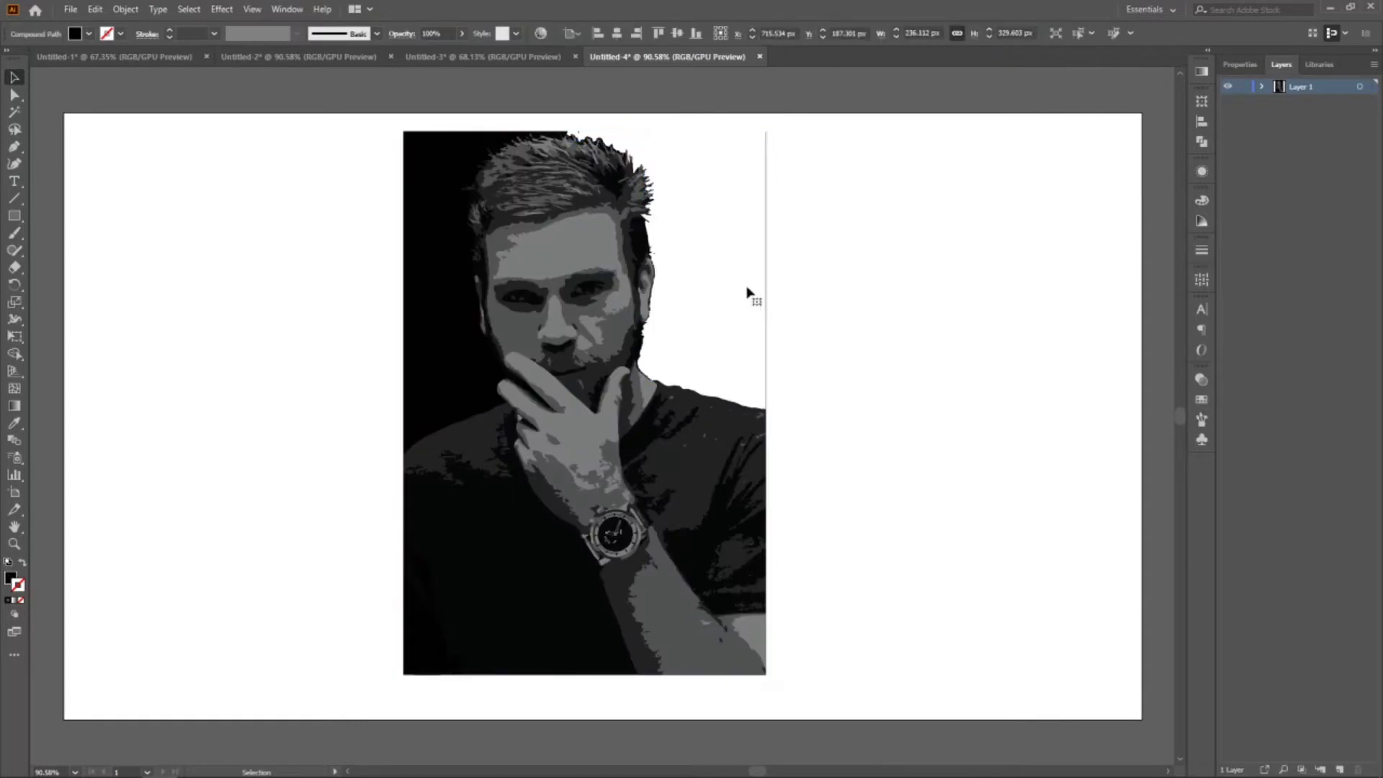
click(420, 196)
key(Delete)
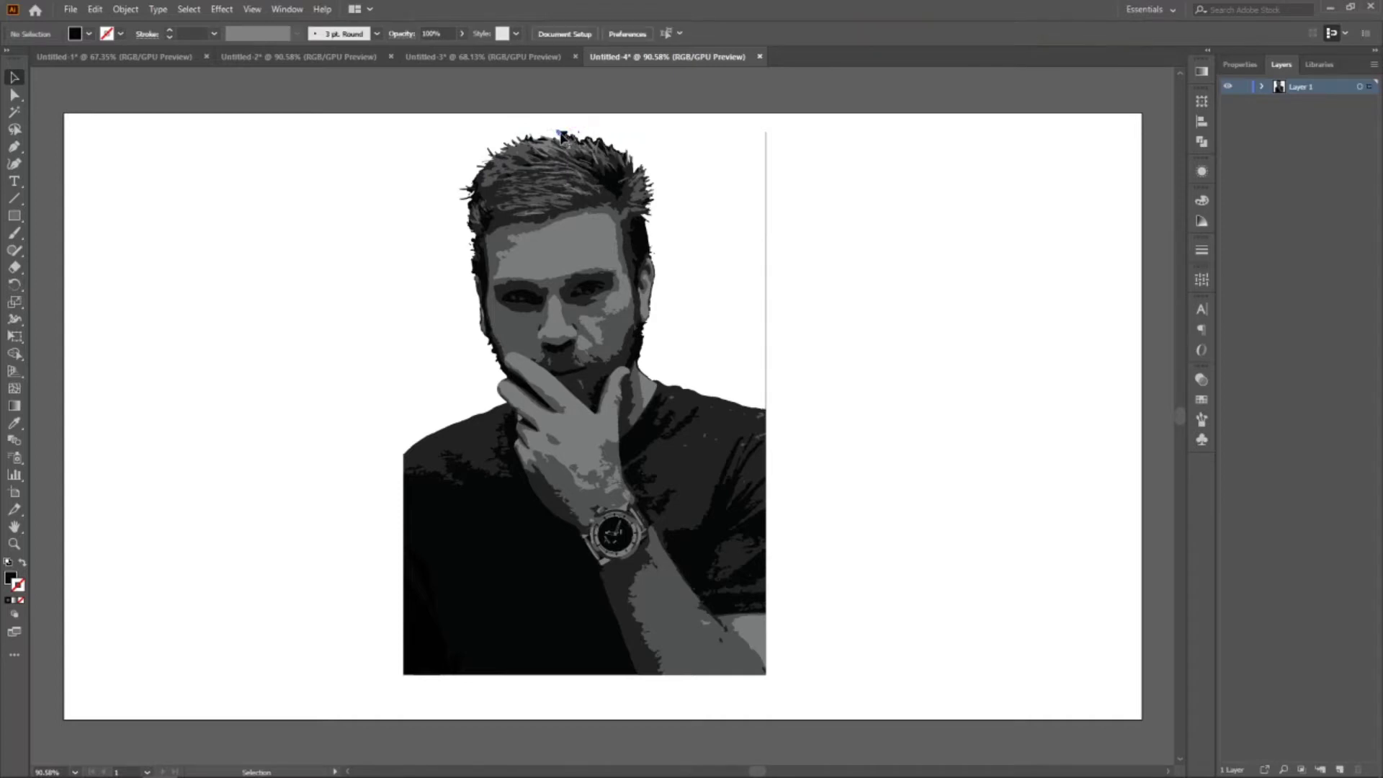
Delete the stray fragments above the hair and erase the thin leftover vertical line beside the head.
click(566, 135)
key(Delete)
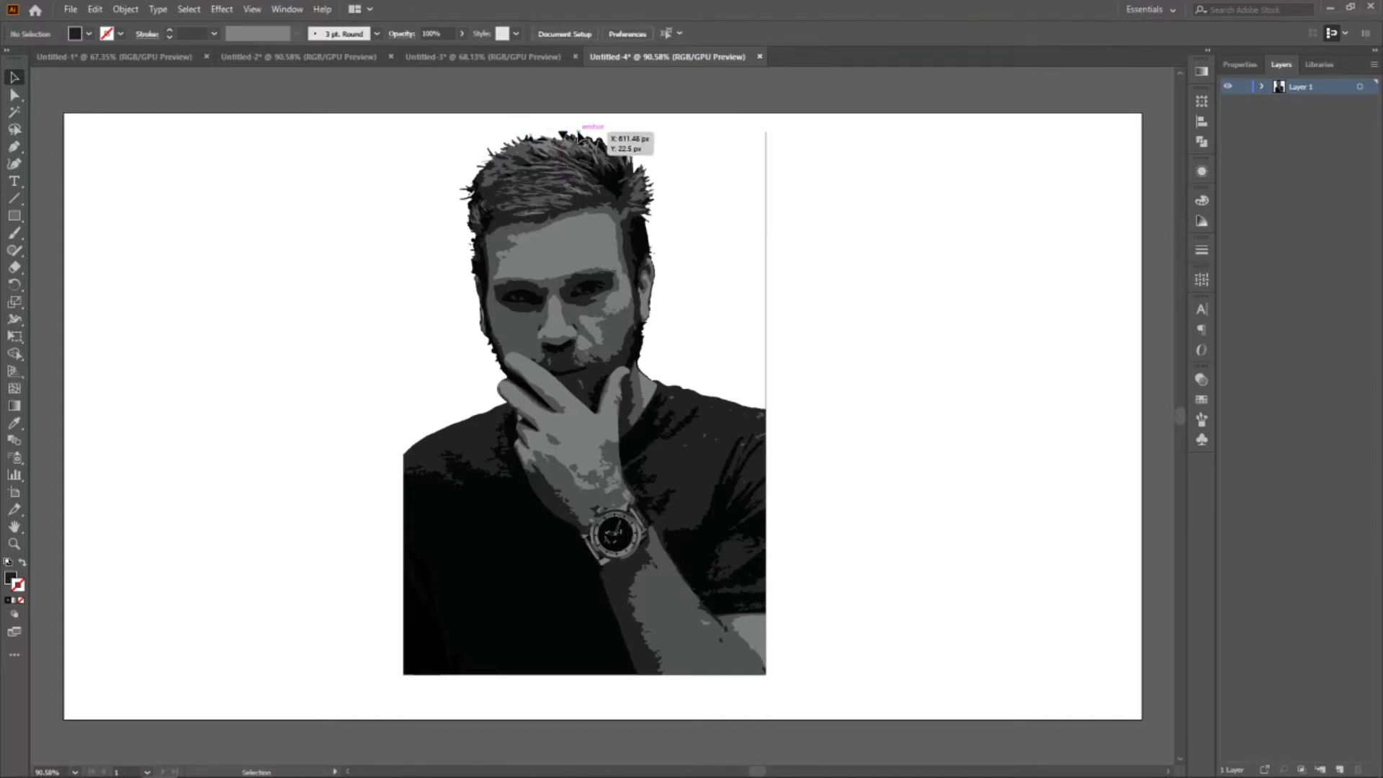
click(565, 134)
key(Delete)
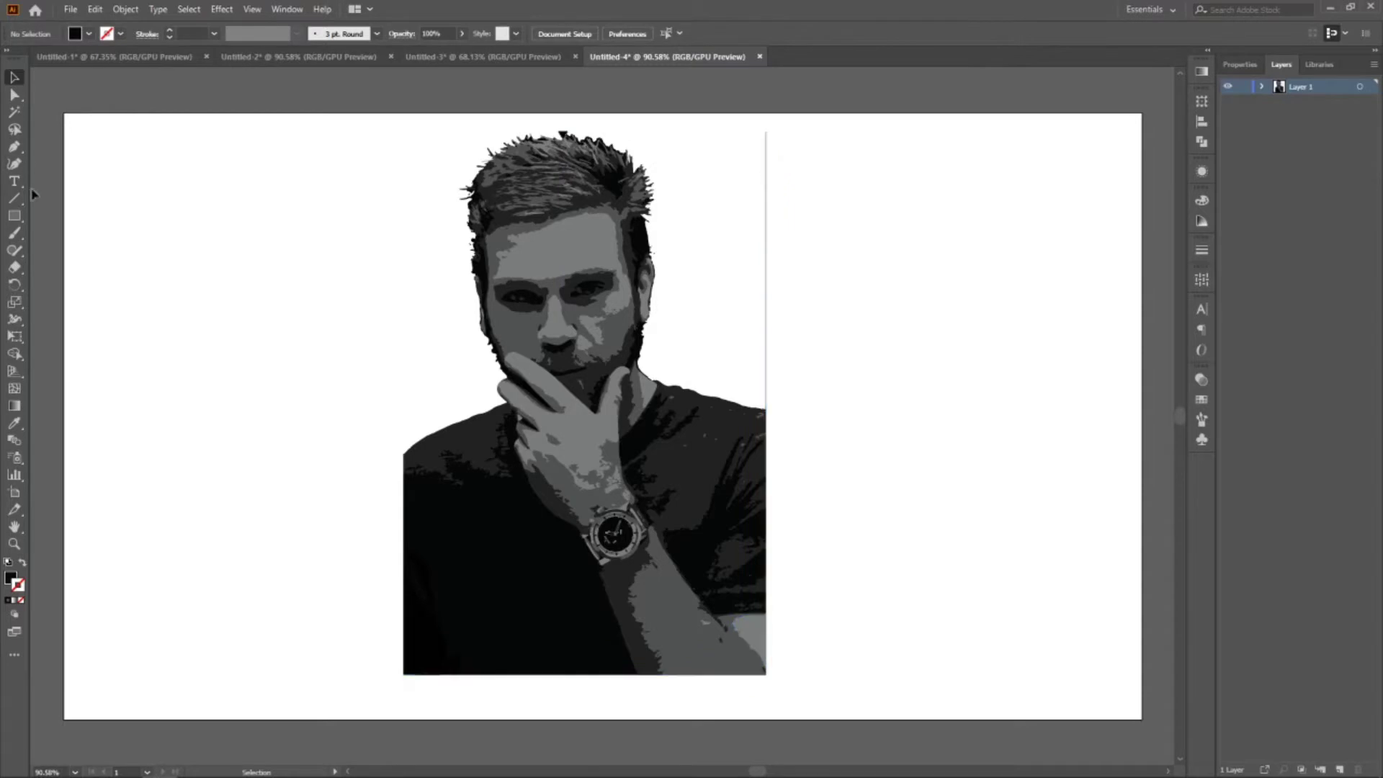
click(14, 268)
mouse_move(750, 364)
mouse_down()
mouse_move(765, 367)
mouse_move(760, 196)
mouse_move(629, 84)
mouse_up()
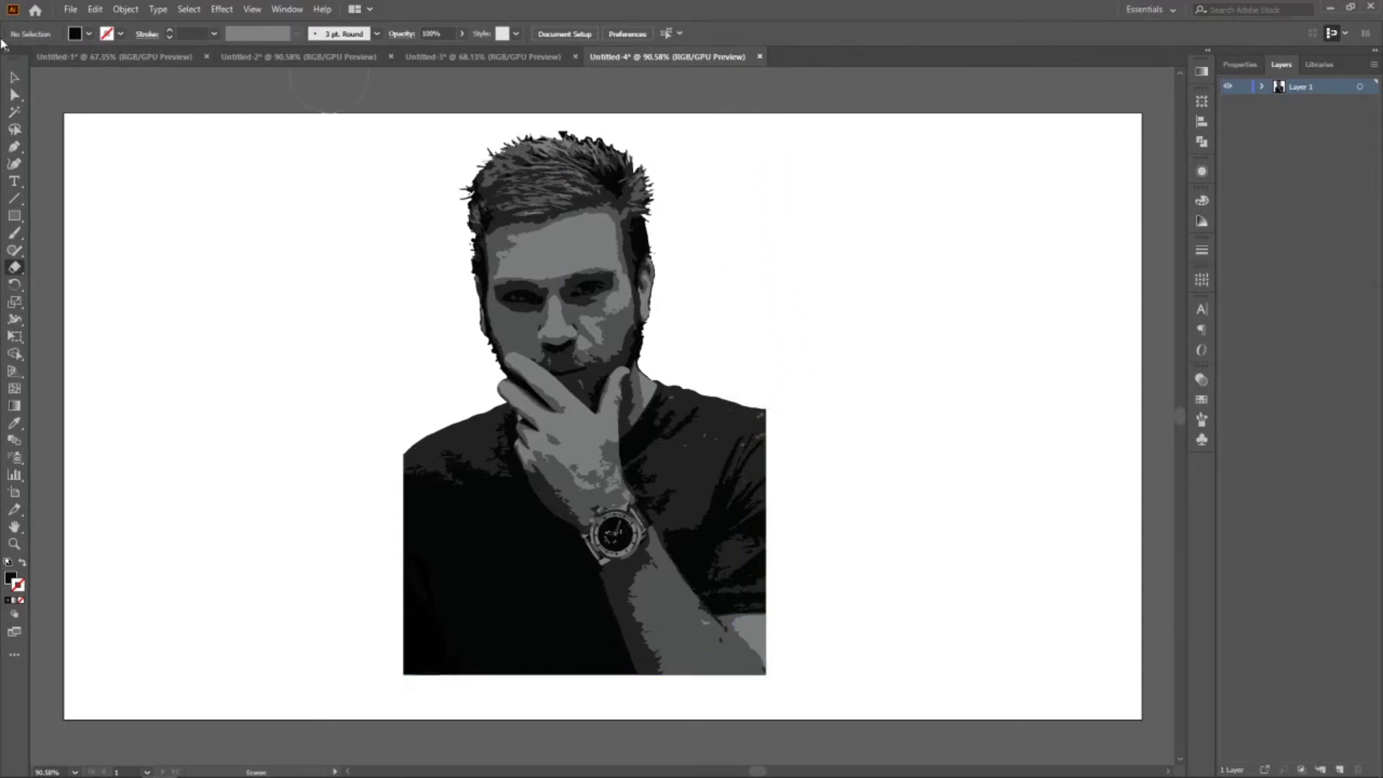
Group the portrait pieces and expand Layer 1 to show its contents.
click(14, 77)
drag(349, 127, 843, 636)
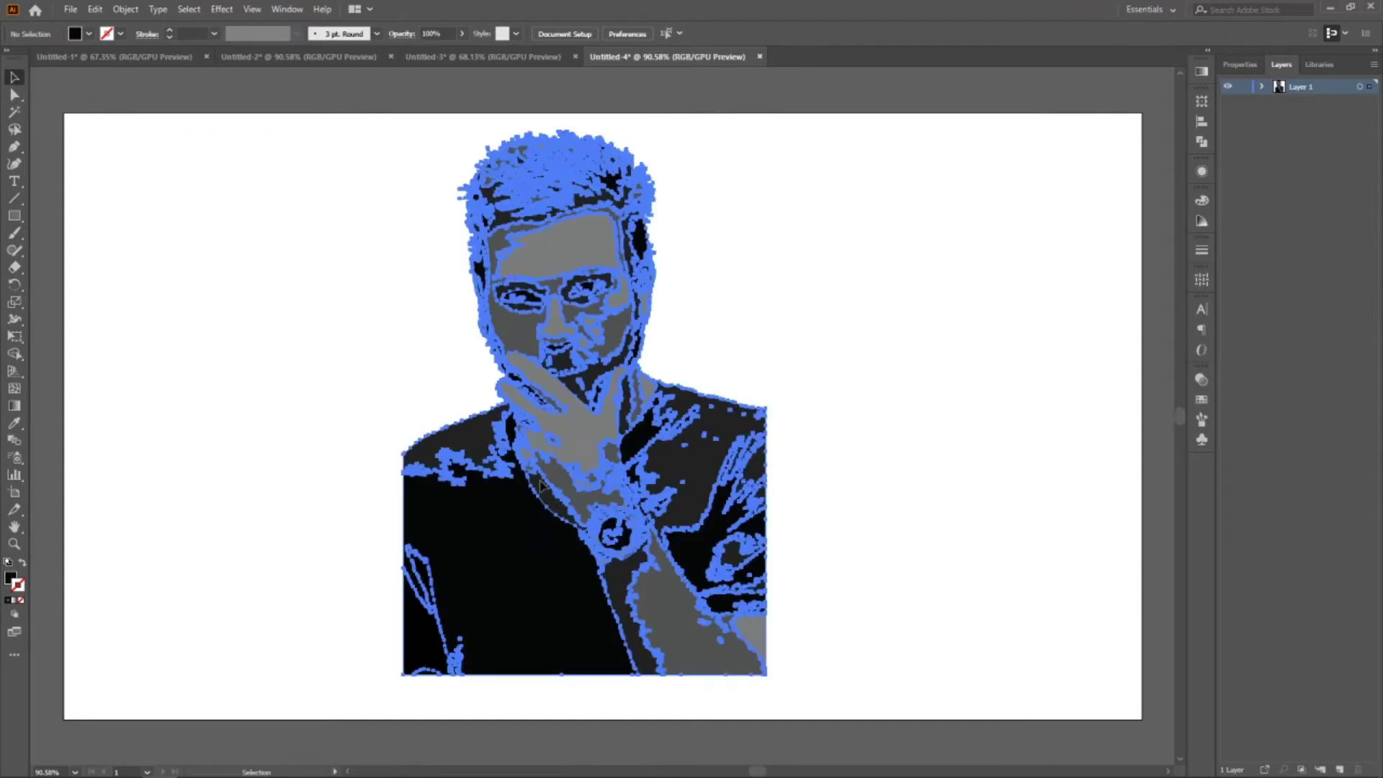
right_click(542, 480)
click(658, 590)
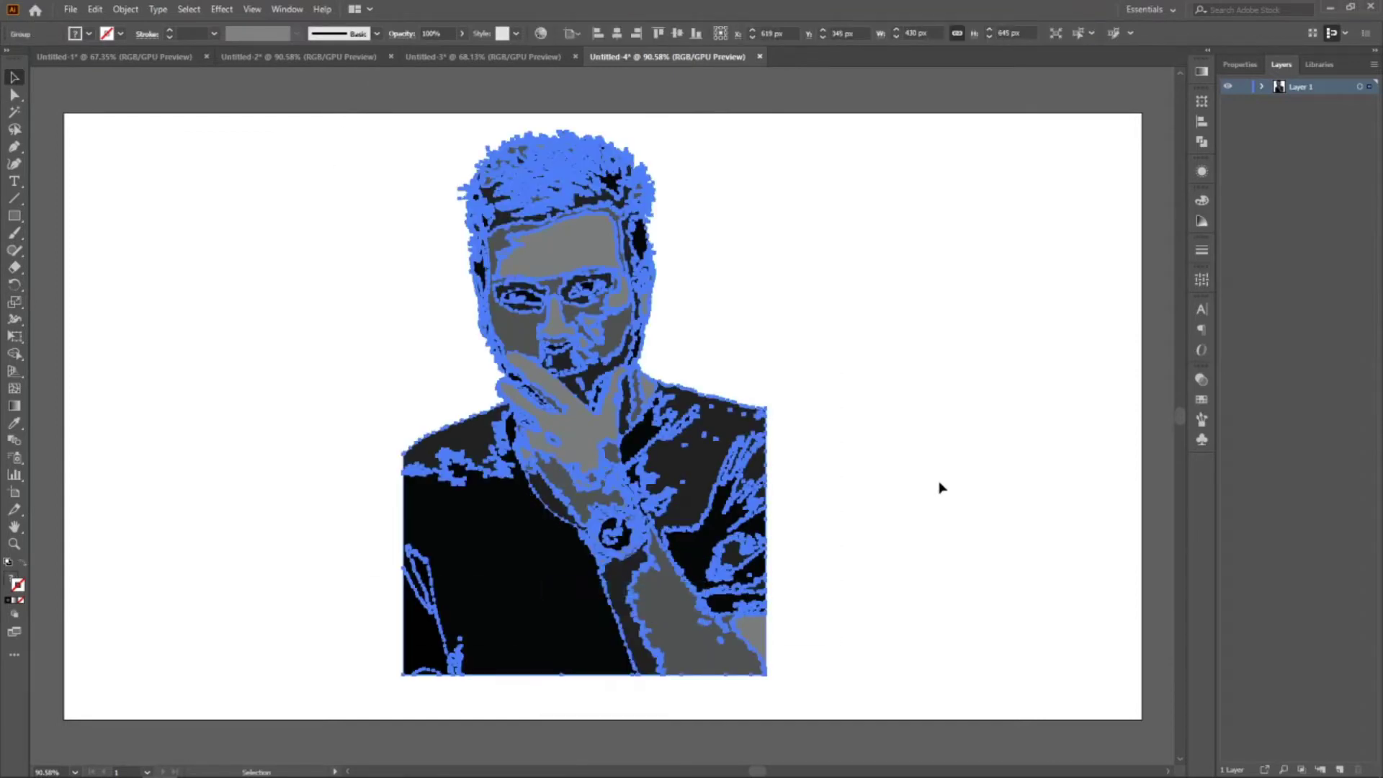
click(1181, 211)
click(1261, 87)
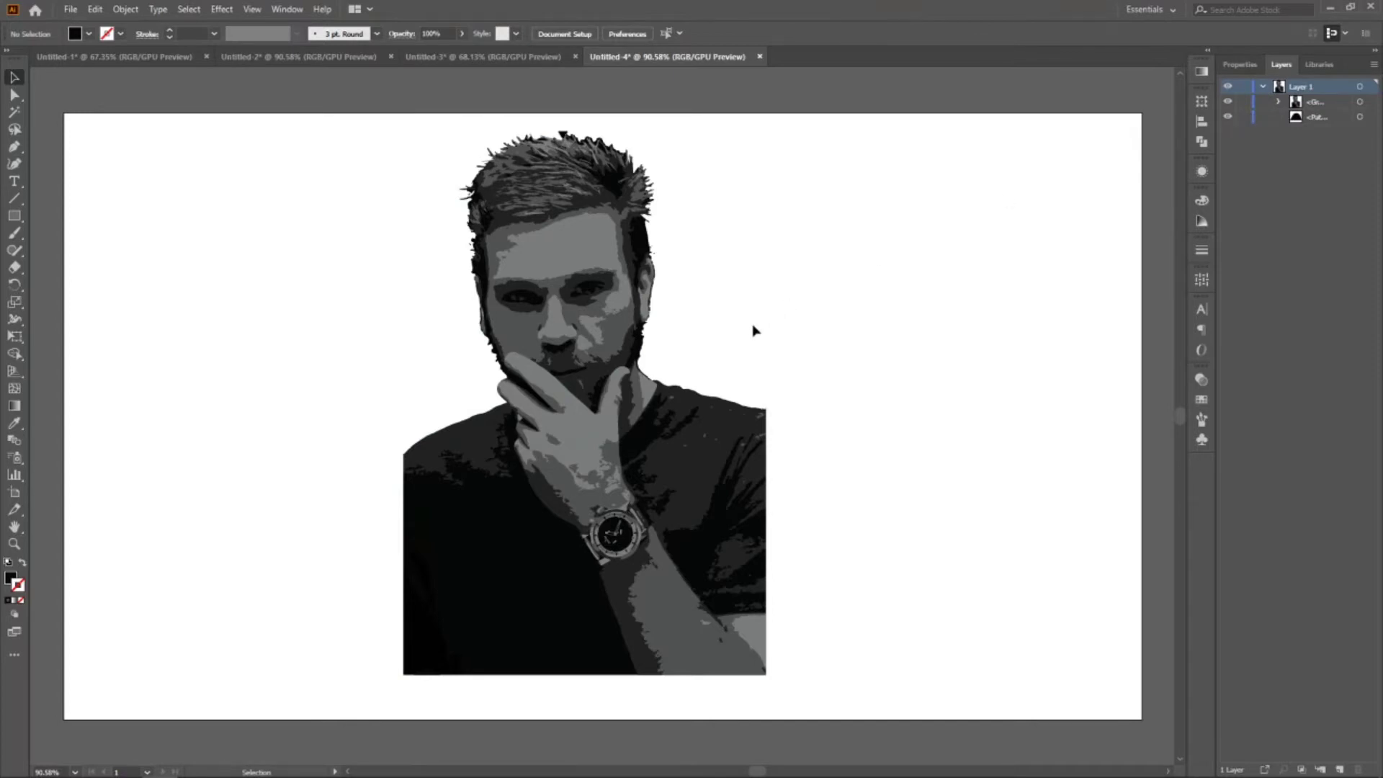
Regroup the portrait pieces together with the path left outside the group, and lock the new group.
drag(295, 149, 852, 596)
right_click(552, 447)
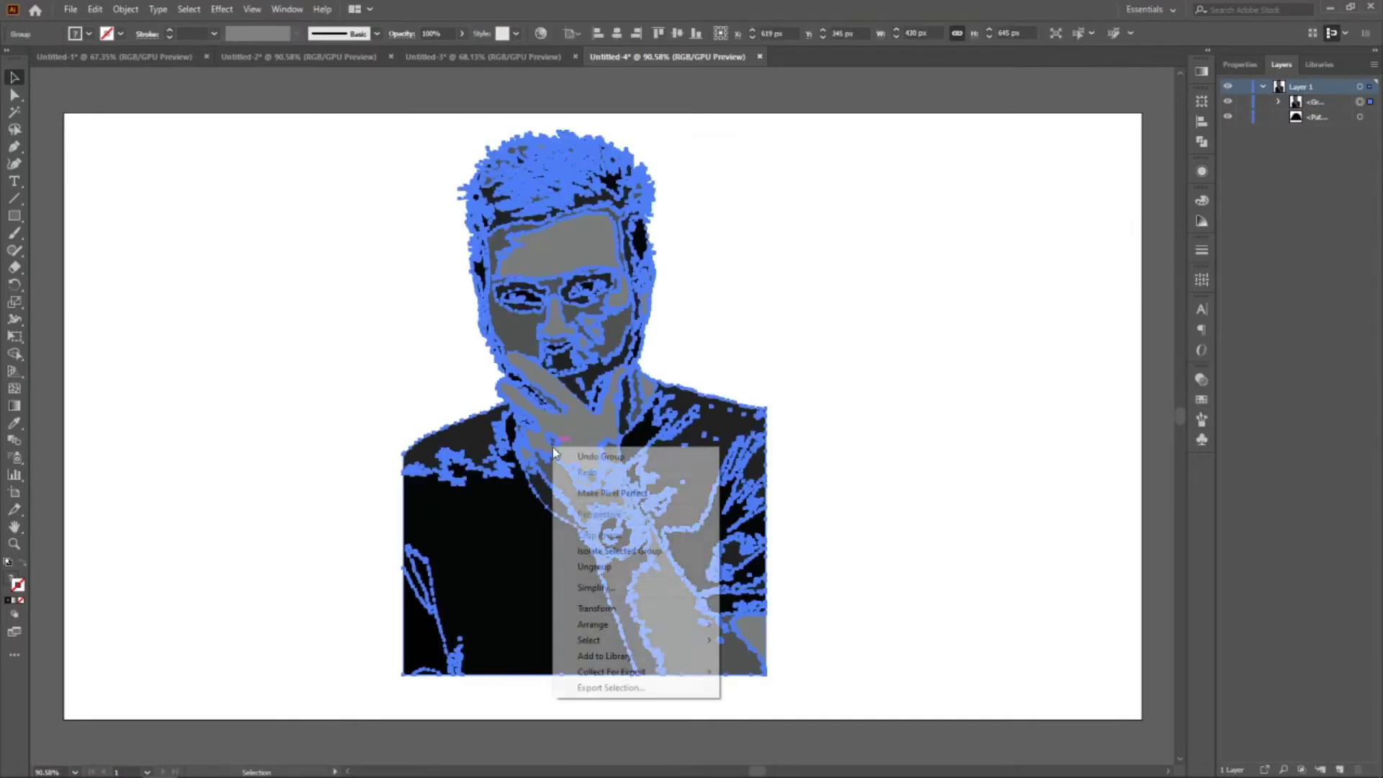
click(605, 567)
click(439, 331)
mouse_move(333, 114)
mouse_down()
mouse_move(386, 234)
mouse_move(793, 735)
mouse_up()
right_click(646, 587)
click(670, 615)
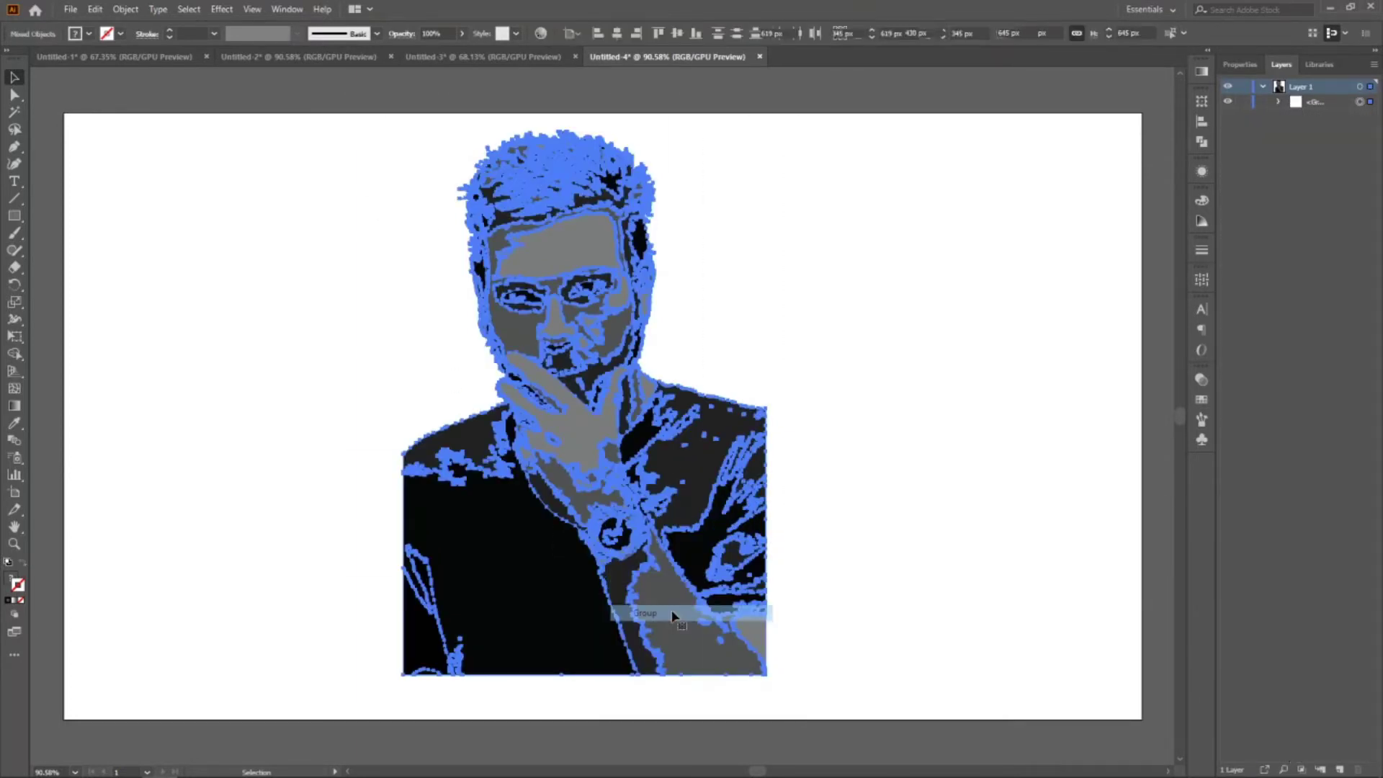
click(1243, 102)
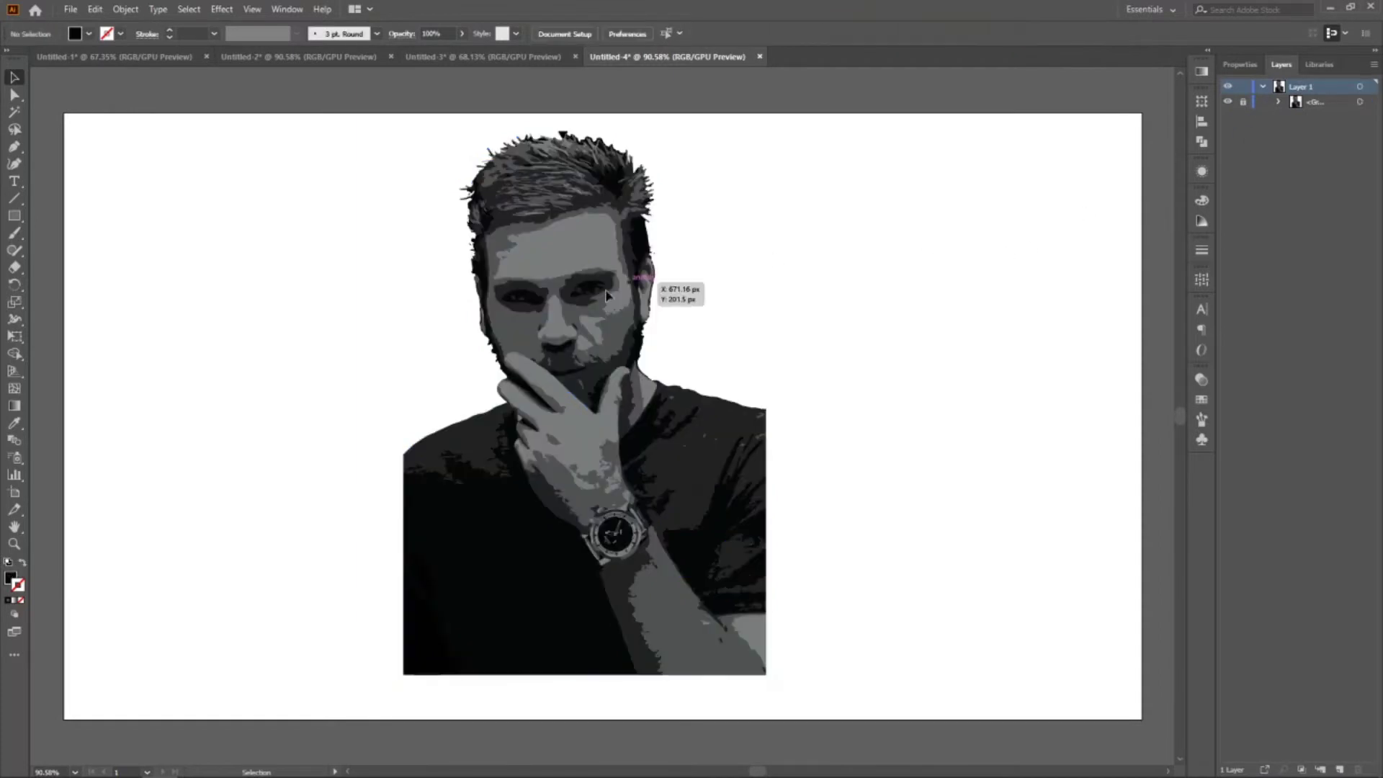
Draw two unfilled, black-stroked circles over the portrait: one about 55 px at the mouth and one about 644 px around the figure.
drag(14, 216, 72, 268)
drag(555, 372, 597, 416)
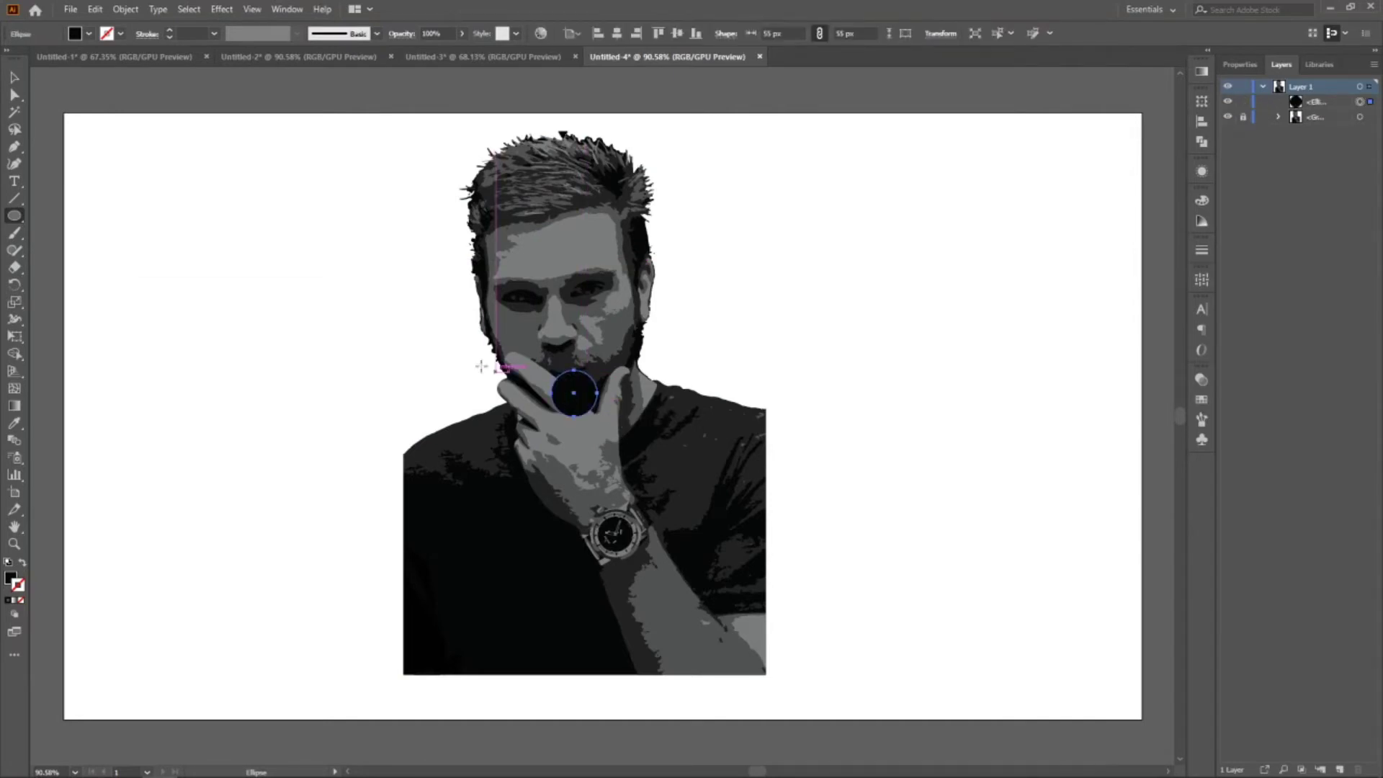
click(23, 564)
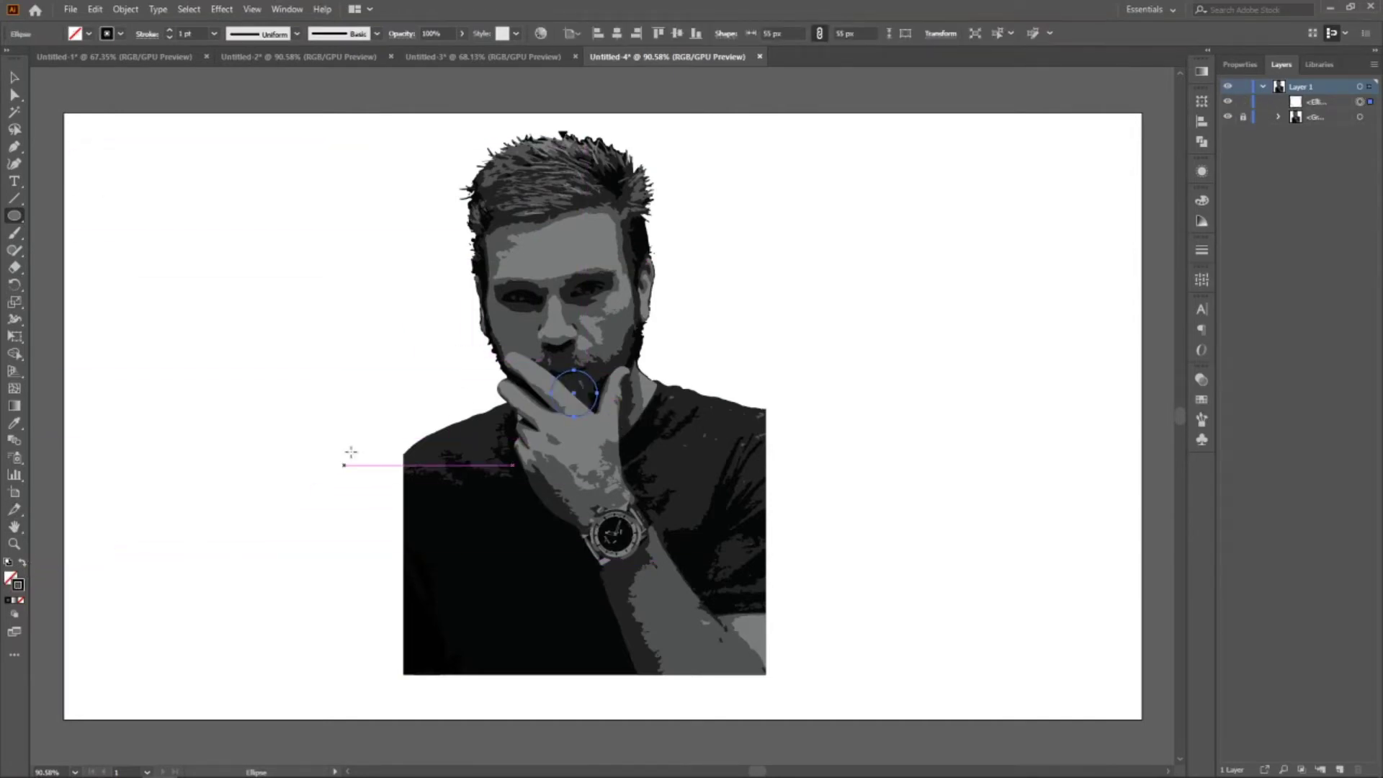
mouse_move(348, 134)
mouse_down()
mouse_move(526, 349)
mouse_move(890, 676)
mouse_up()
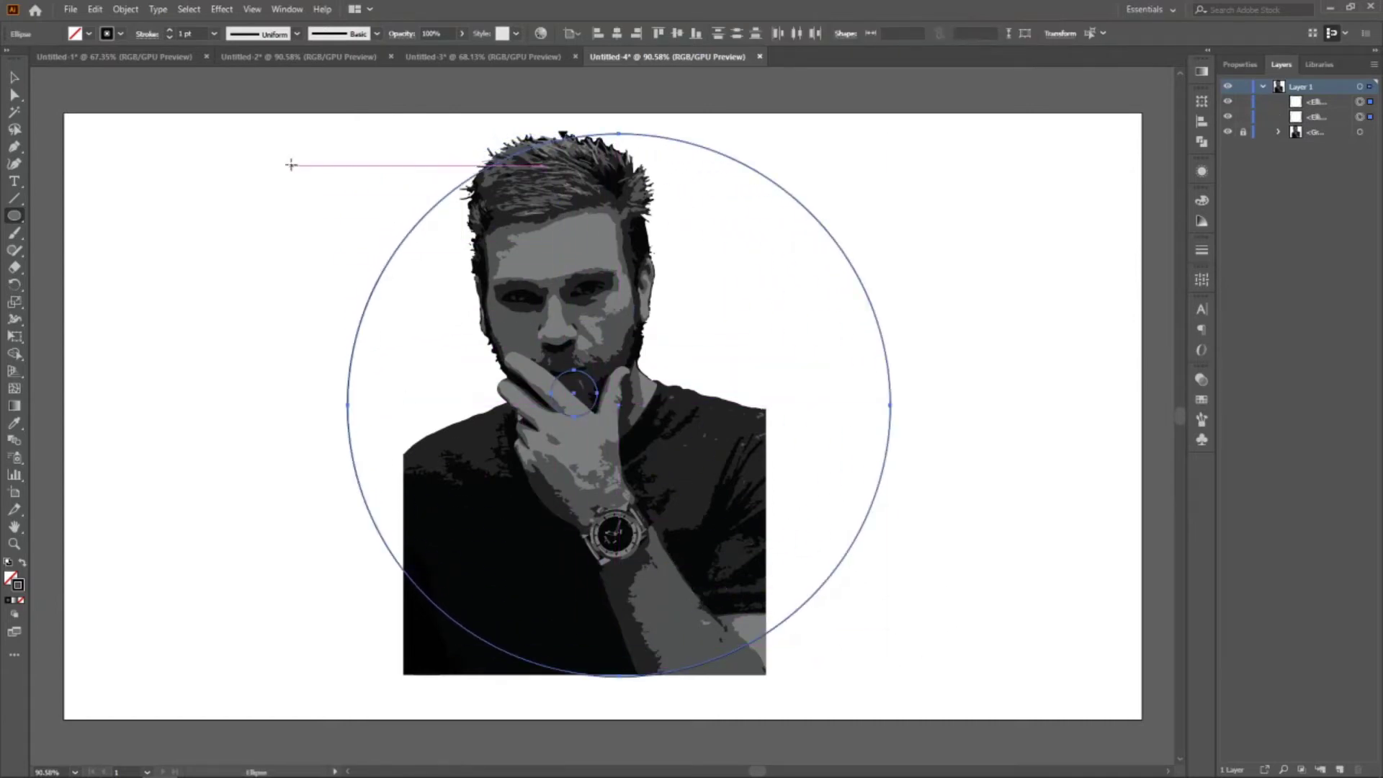
click(125, 9)
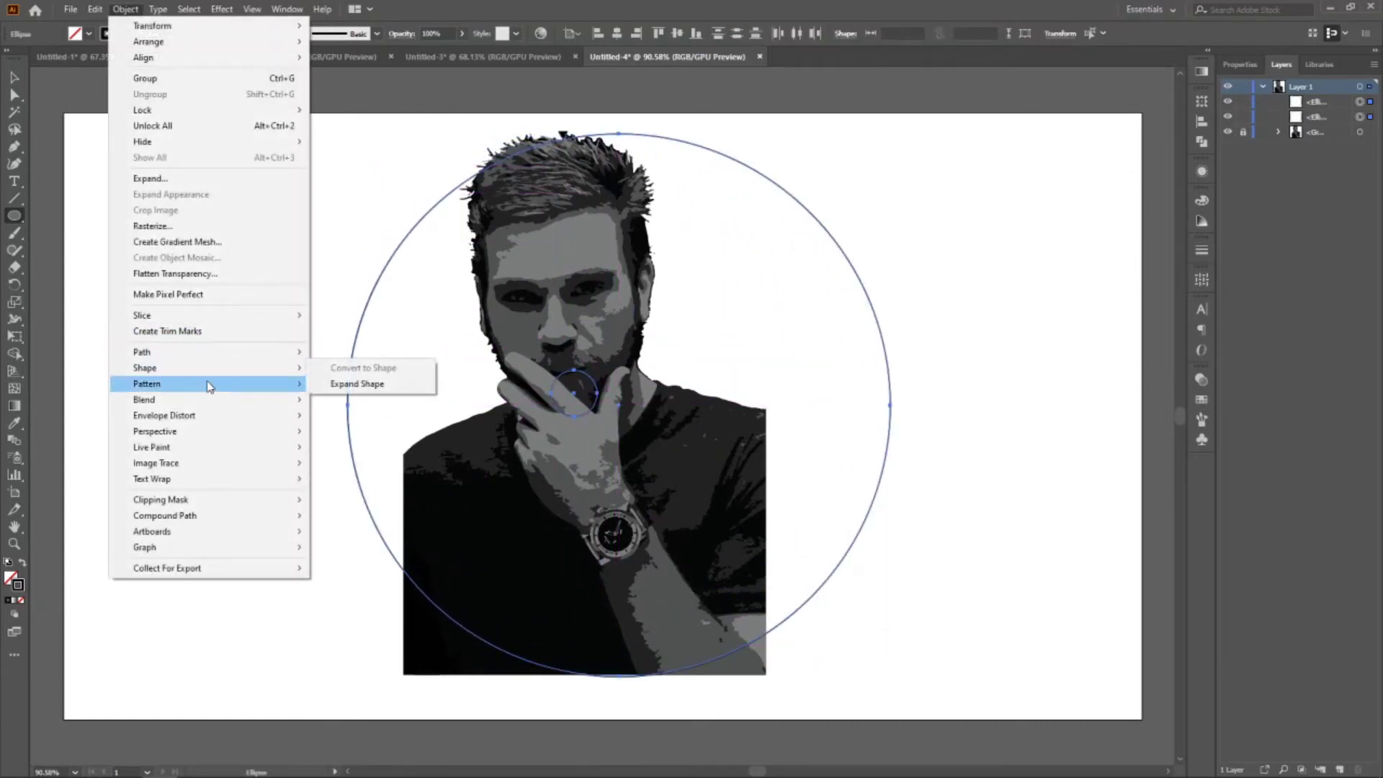
click(353, 400)
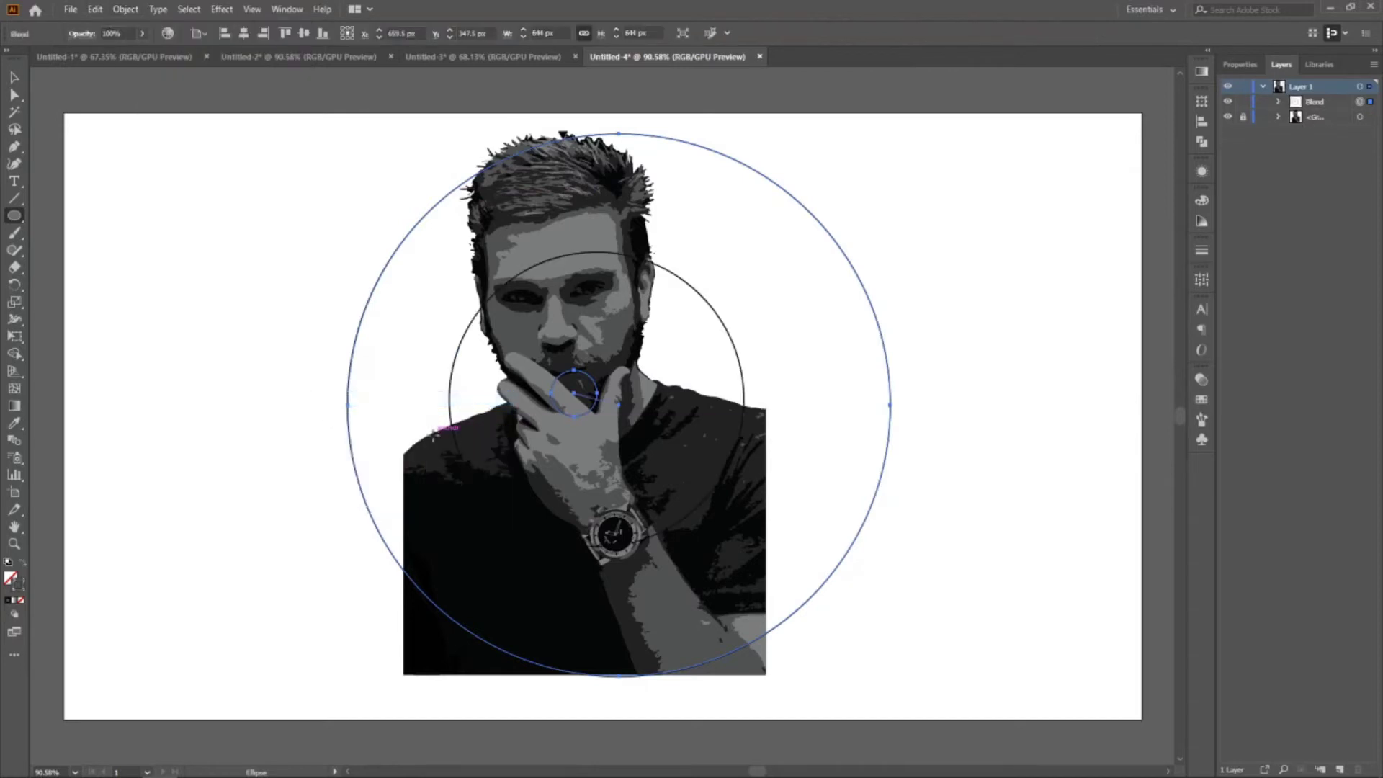
double_click(15, 440)
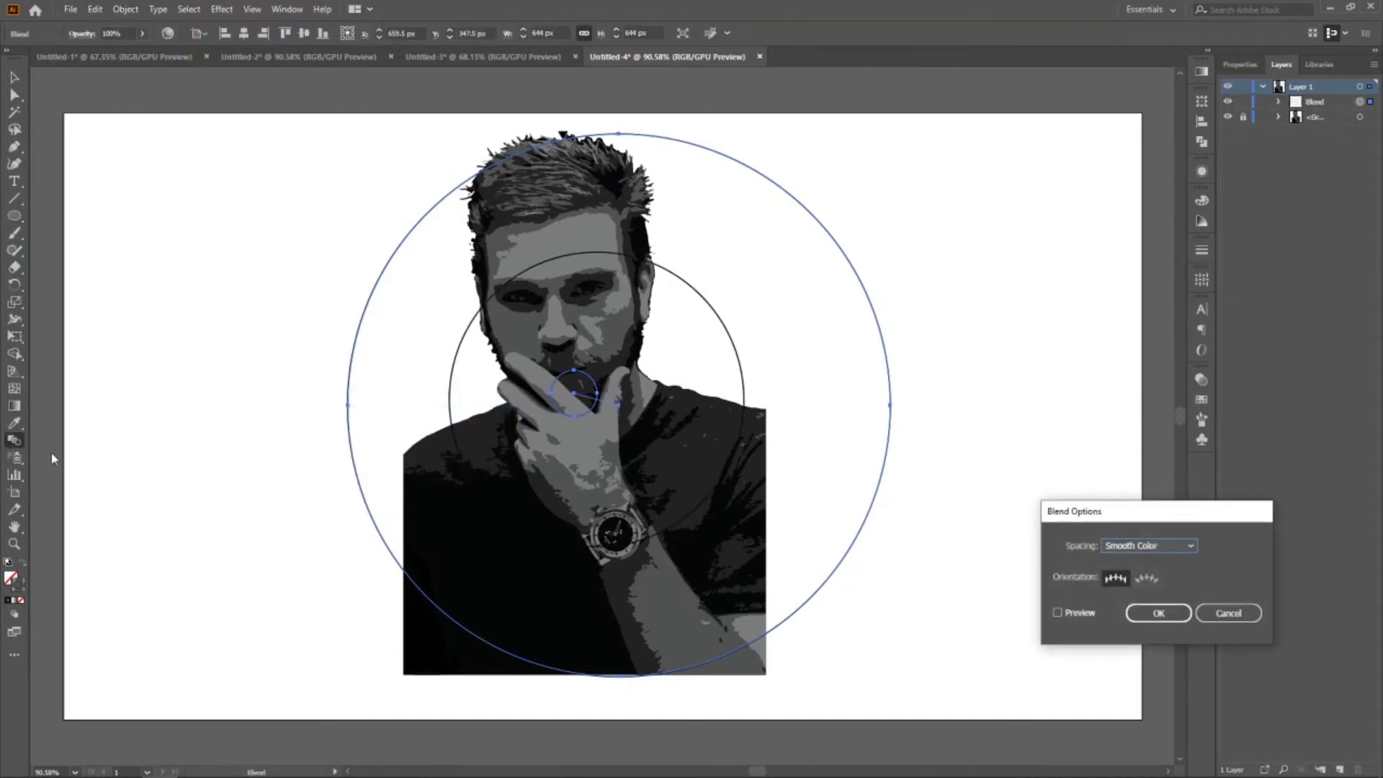
click(1084, 615)
click(1152, 546)
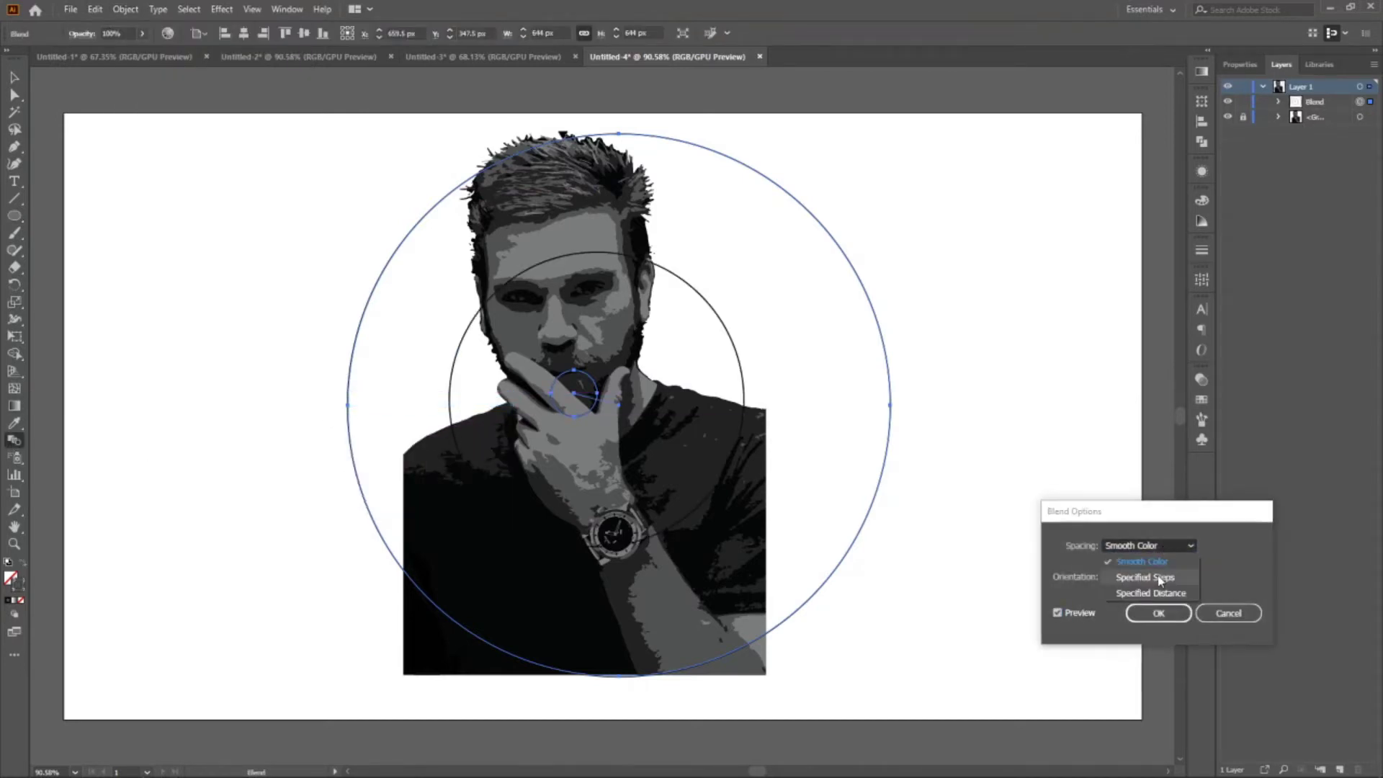
click(1146, 582)
key(shift+Up)
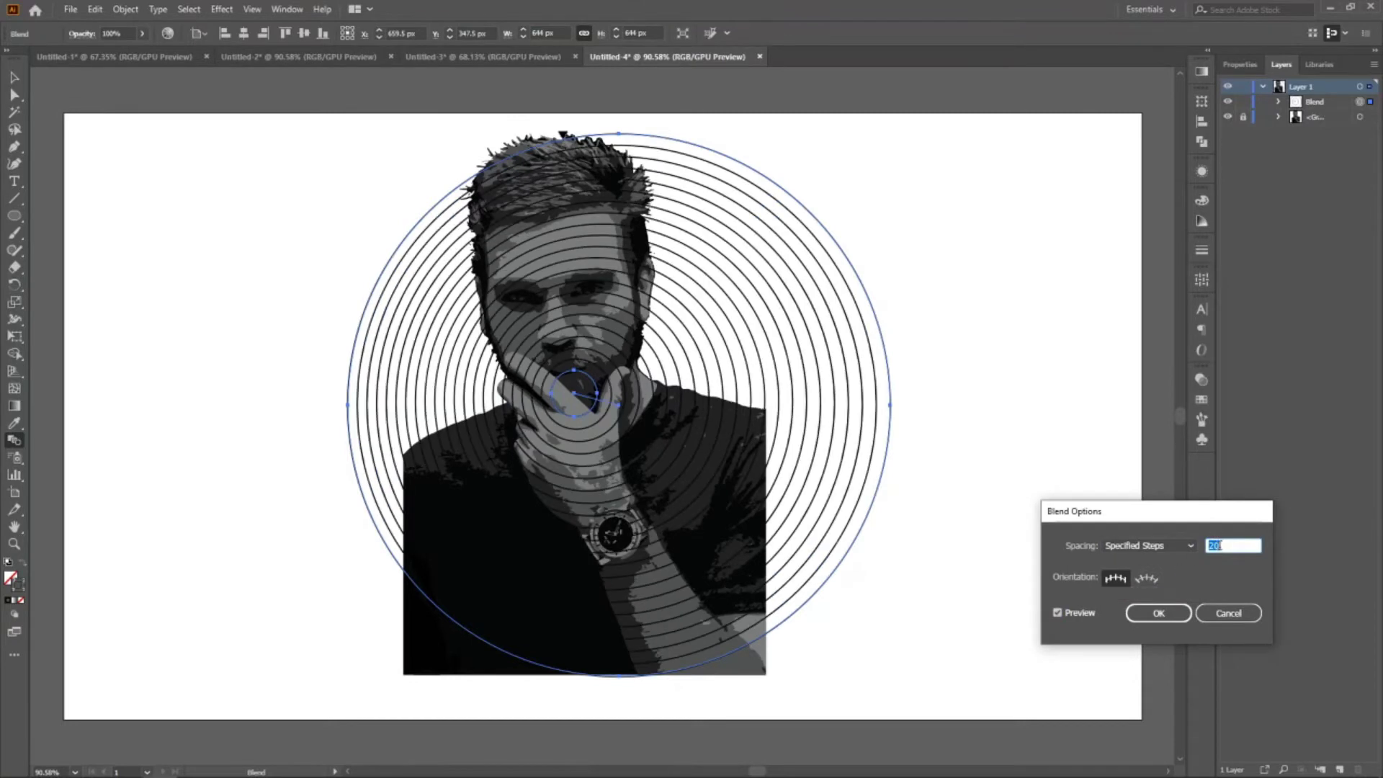
click(1228, 613)
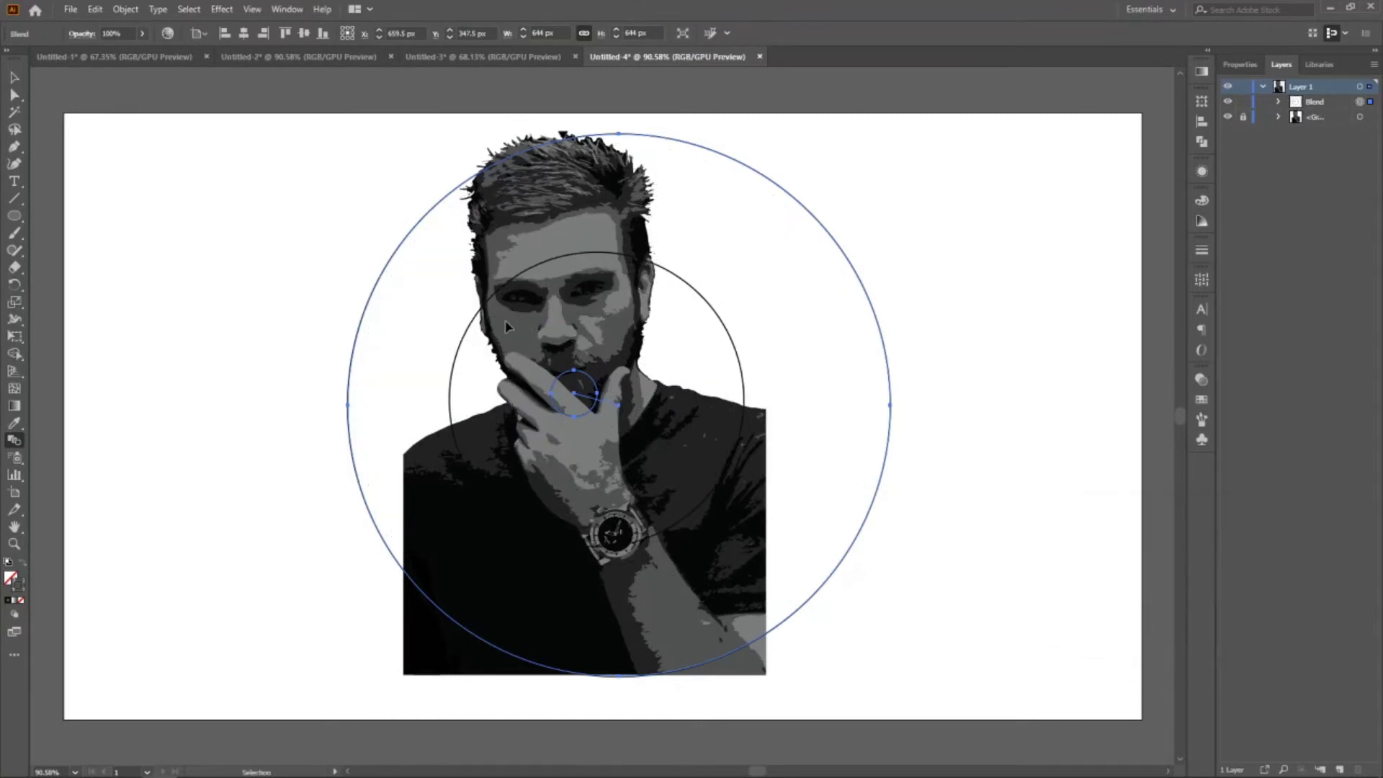
click(13, 76)
key(alt+ctrl+shift+b)
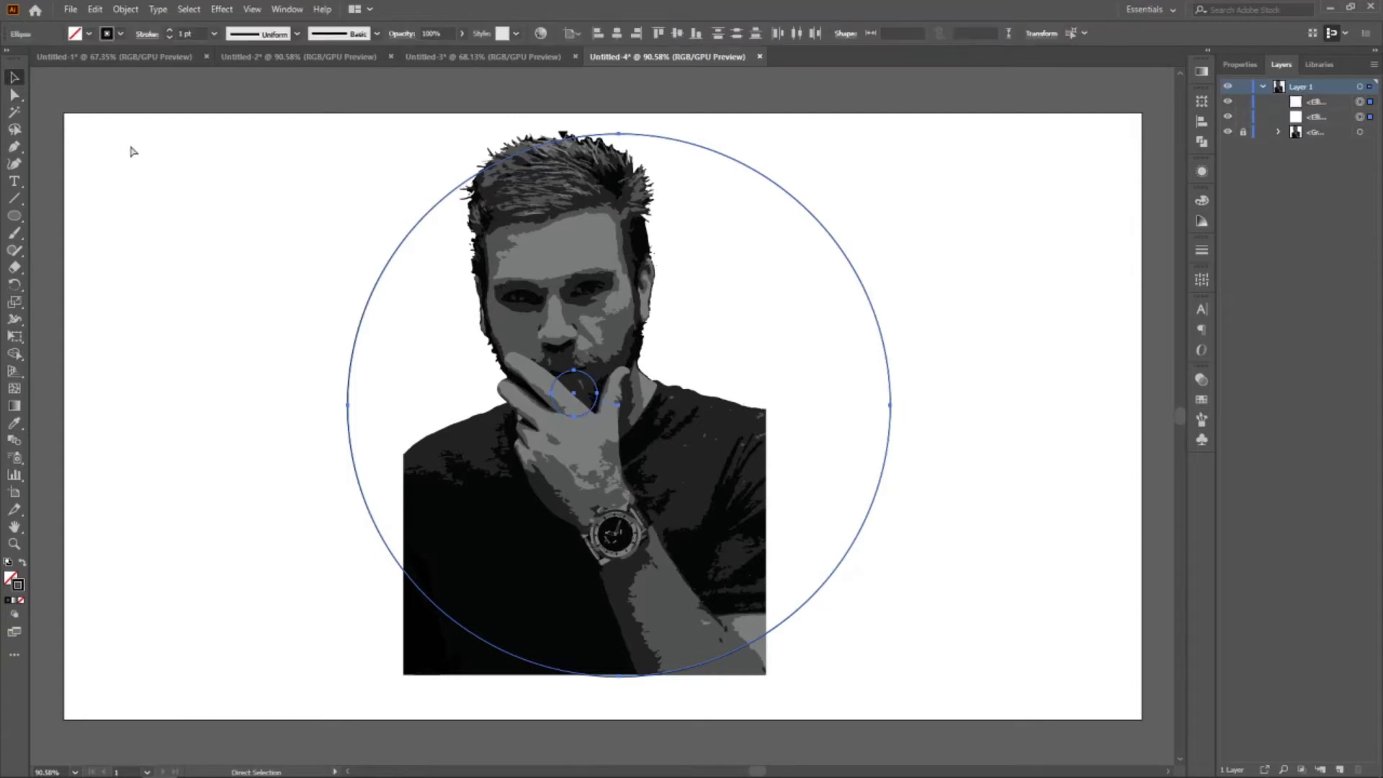
Align both circles to the horizontal and vertical centre of the artboard and make a blend between them.
click(617, 33)
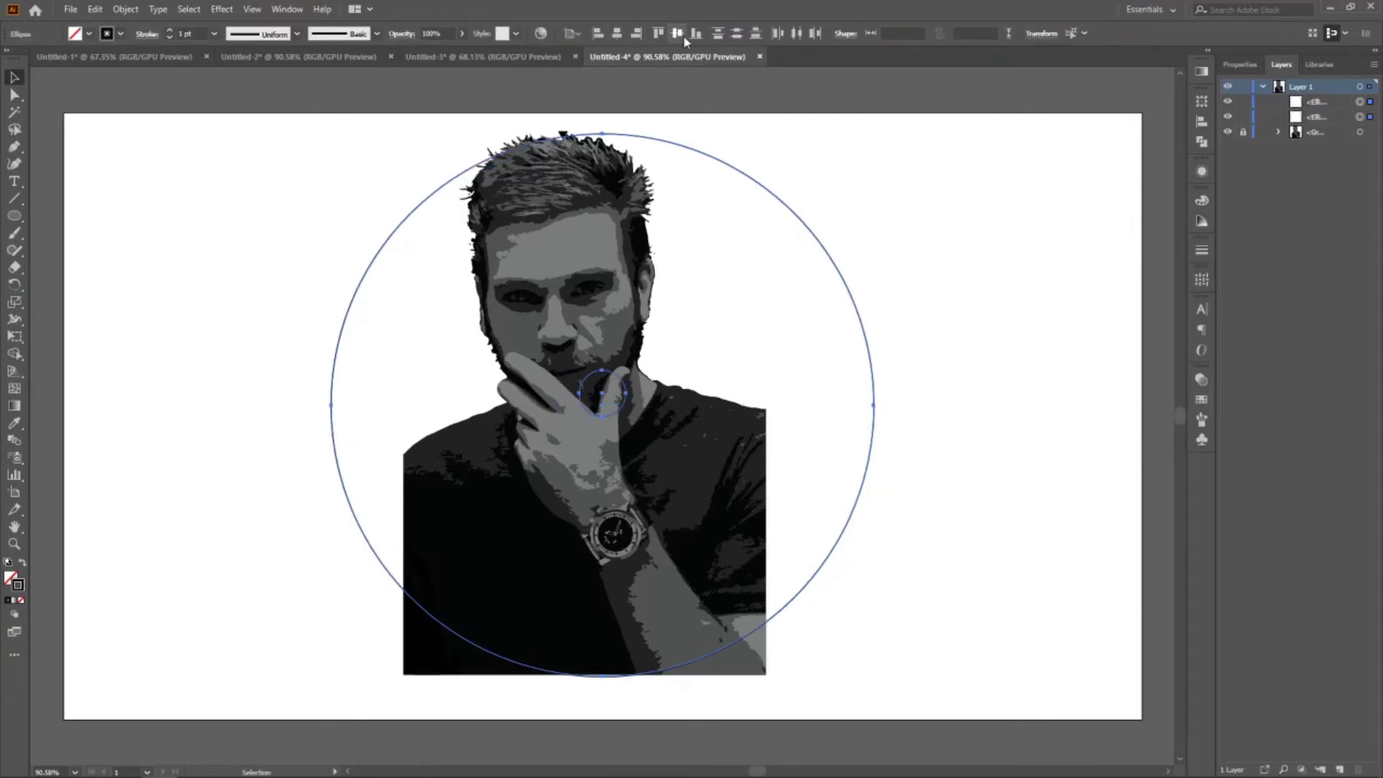
click(678, 33)
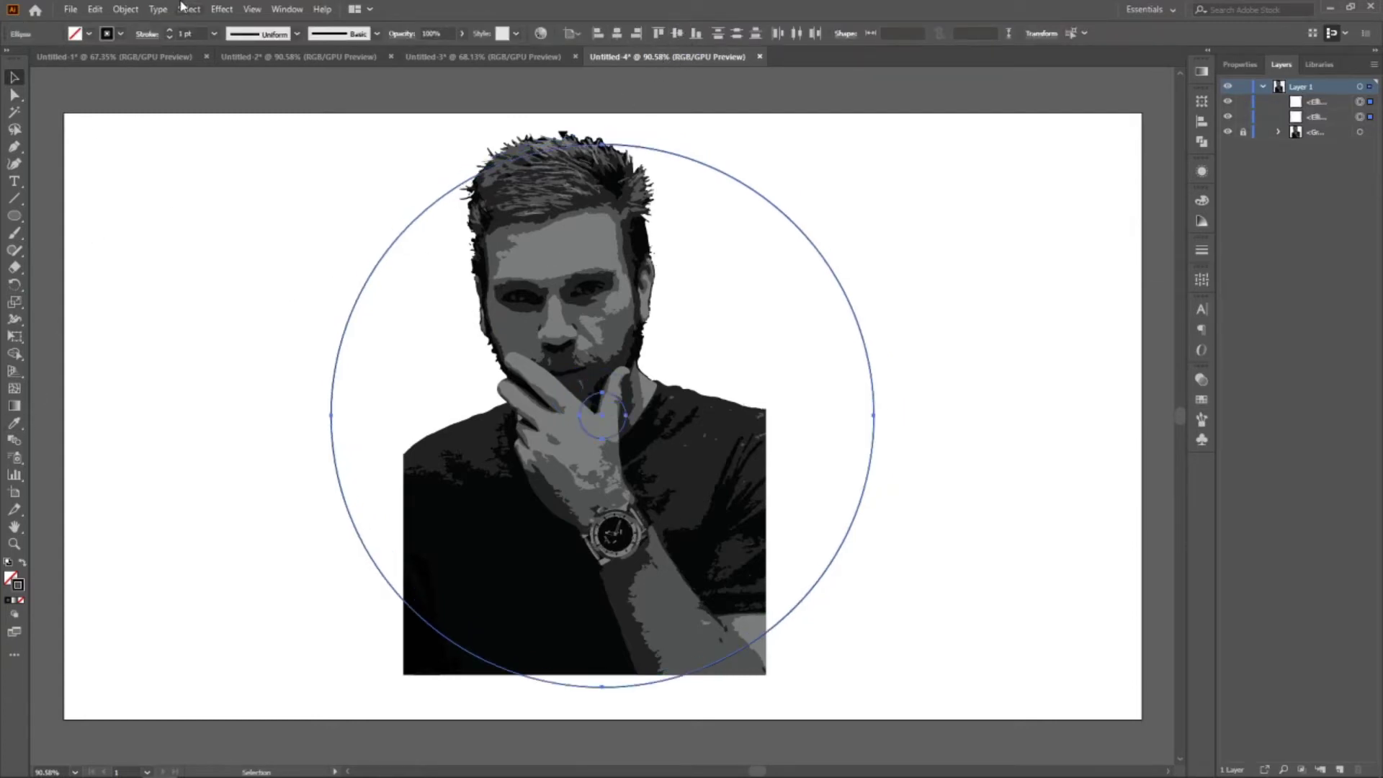
click(125, 9)
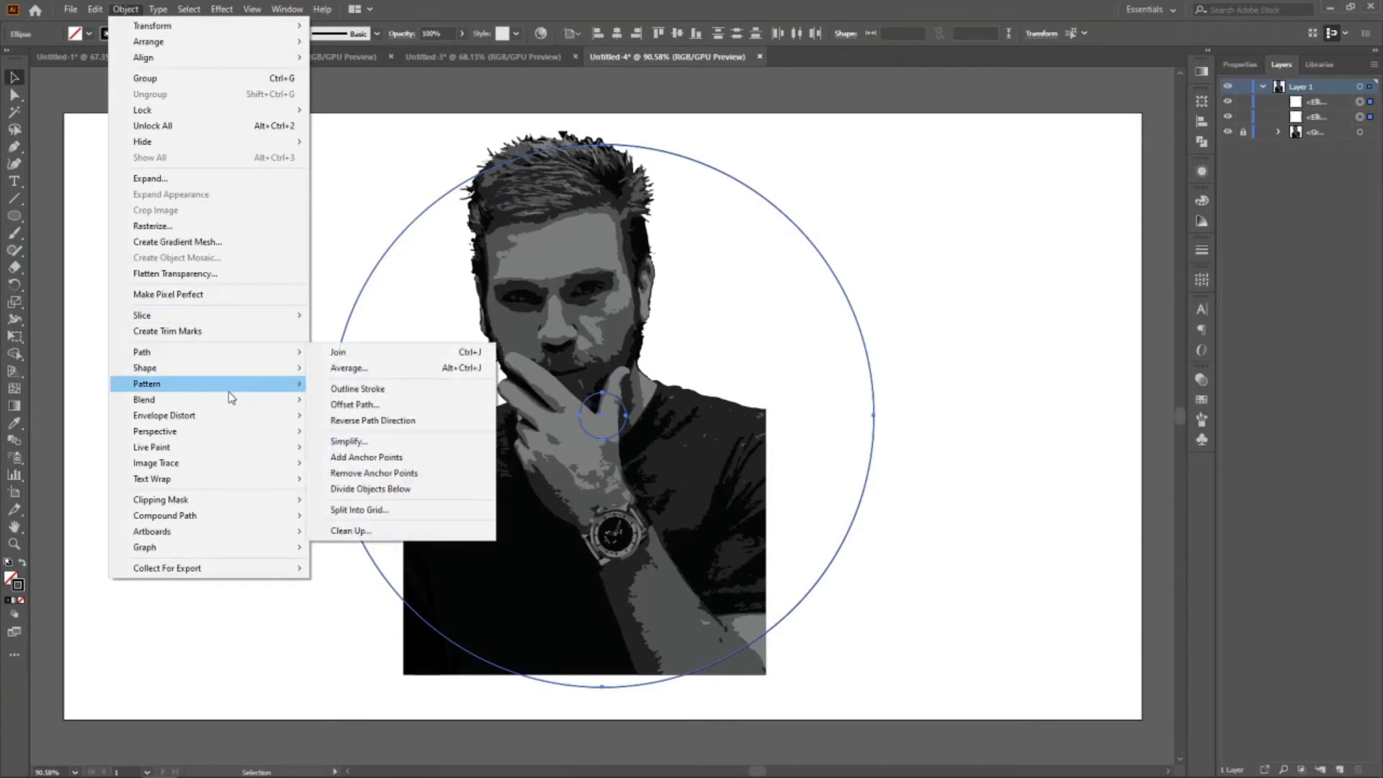
mouse_move(229, 399)
click(370, 401)
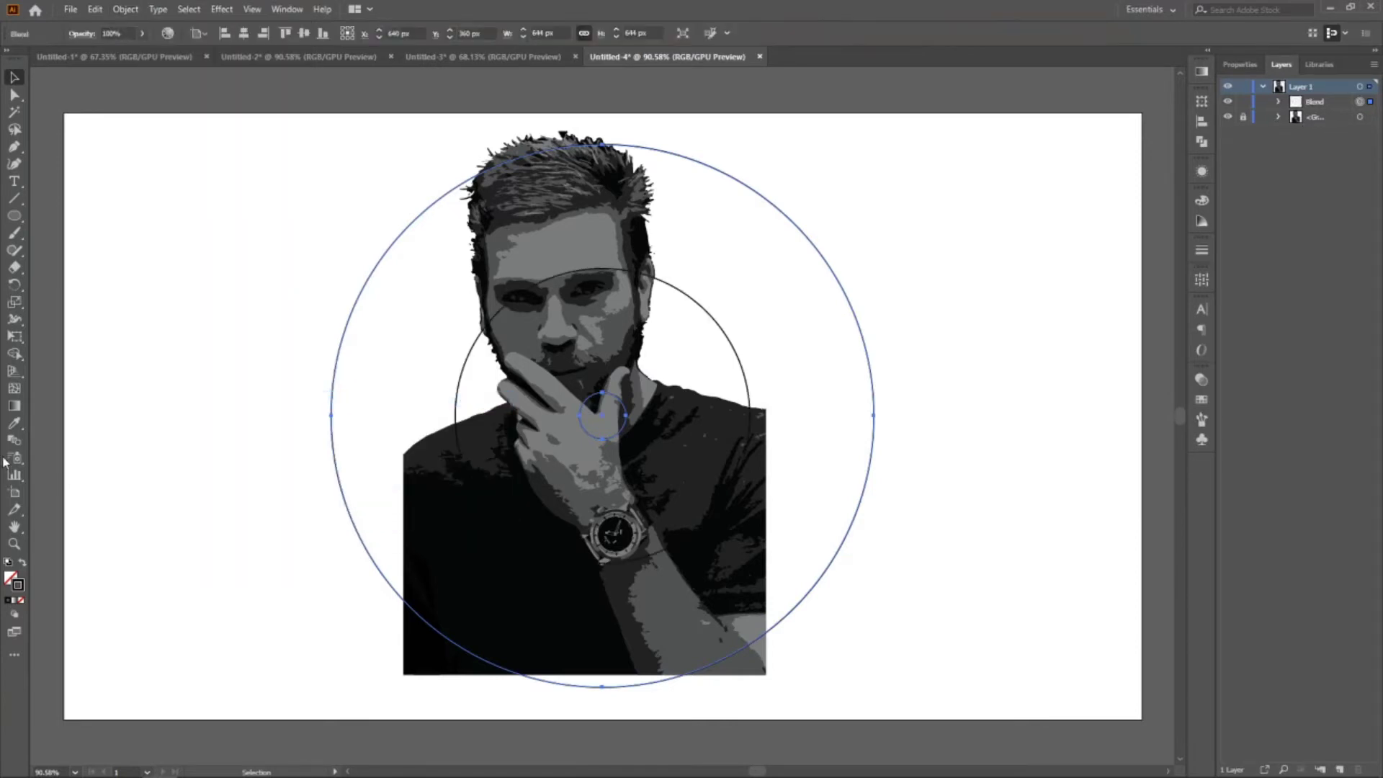
Set the circle blend's spacing to Specified Steps with 19 steps, with the preview enabled.
double_click(15, 441)
click(1058, 612)
click(1149, 545)
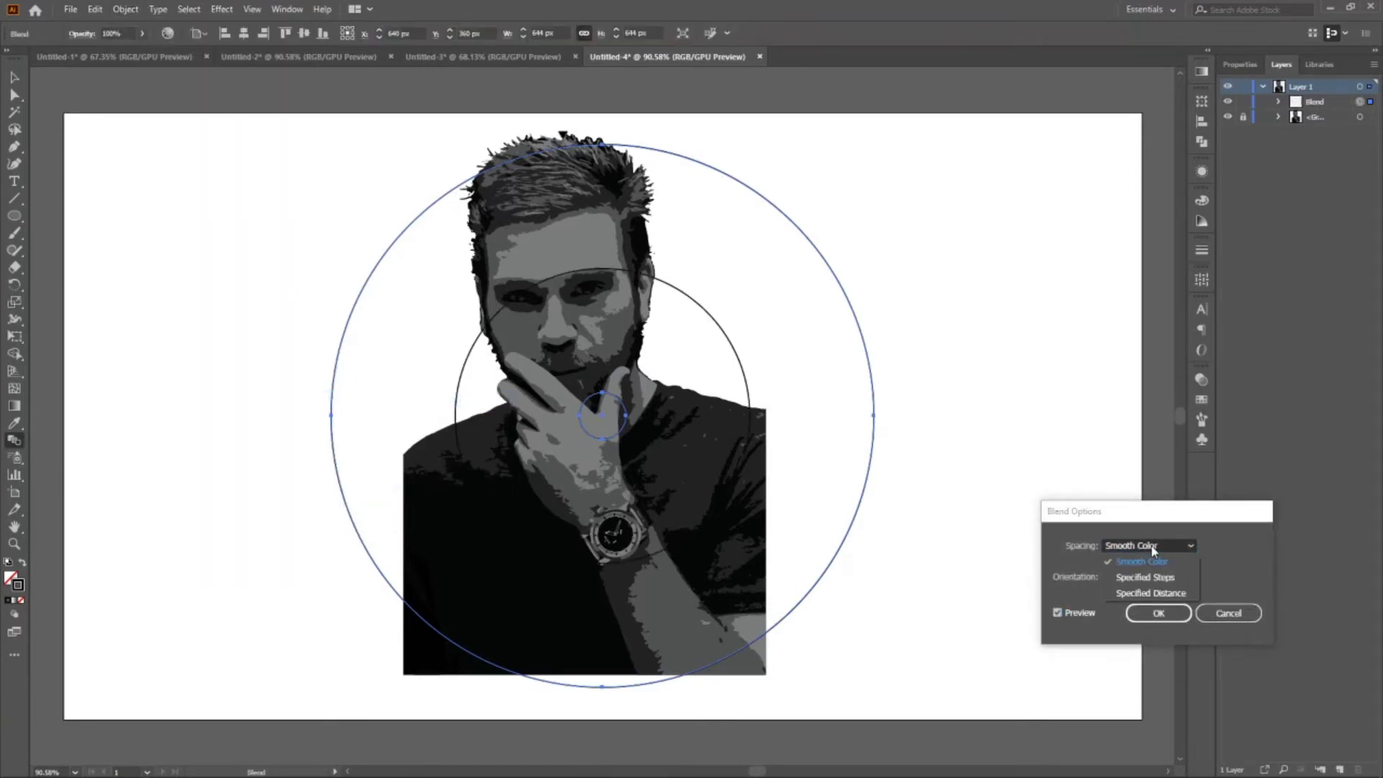
click(1149, 579)
scroll(1227, 546, up, 11)
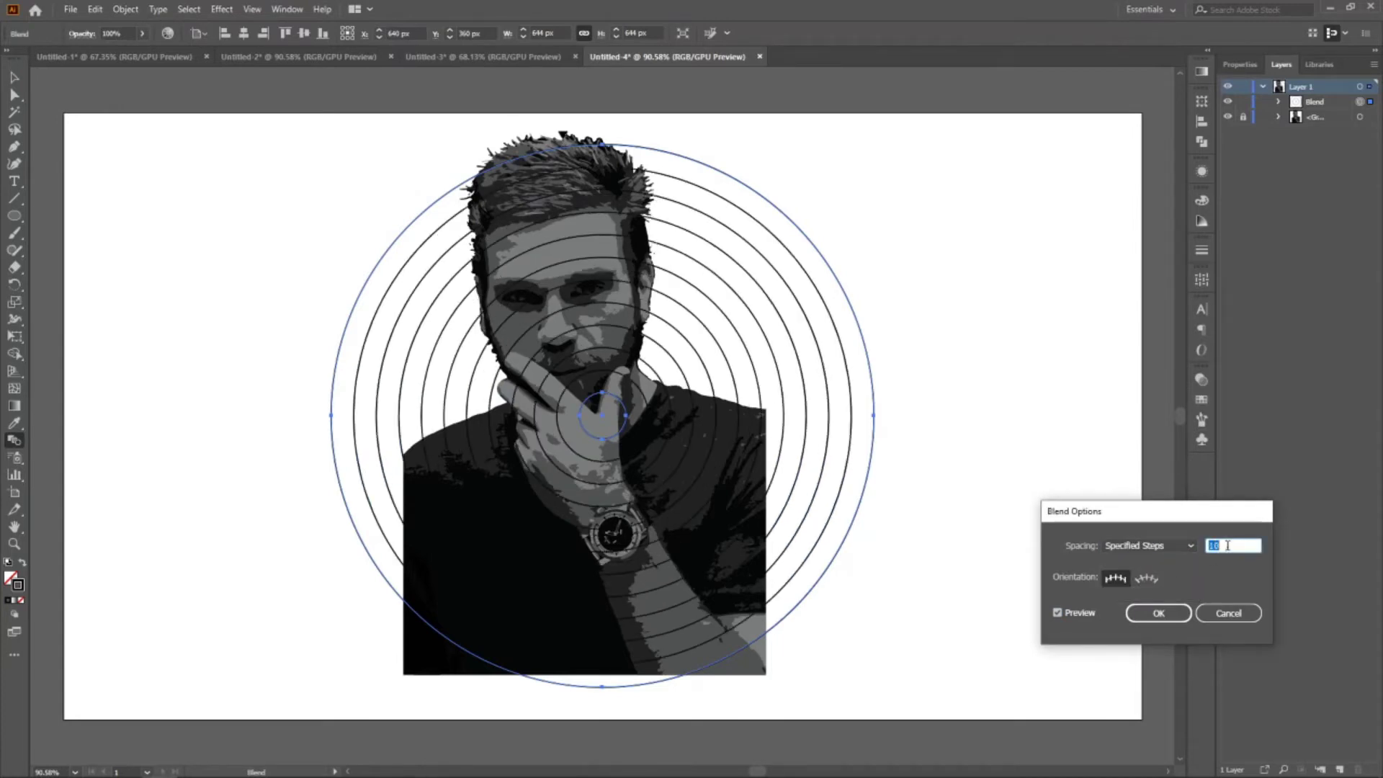
scroll(1230, 555, up, 5)
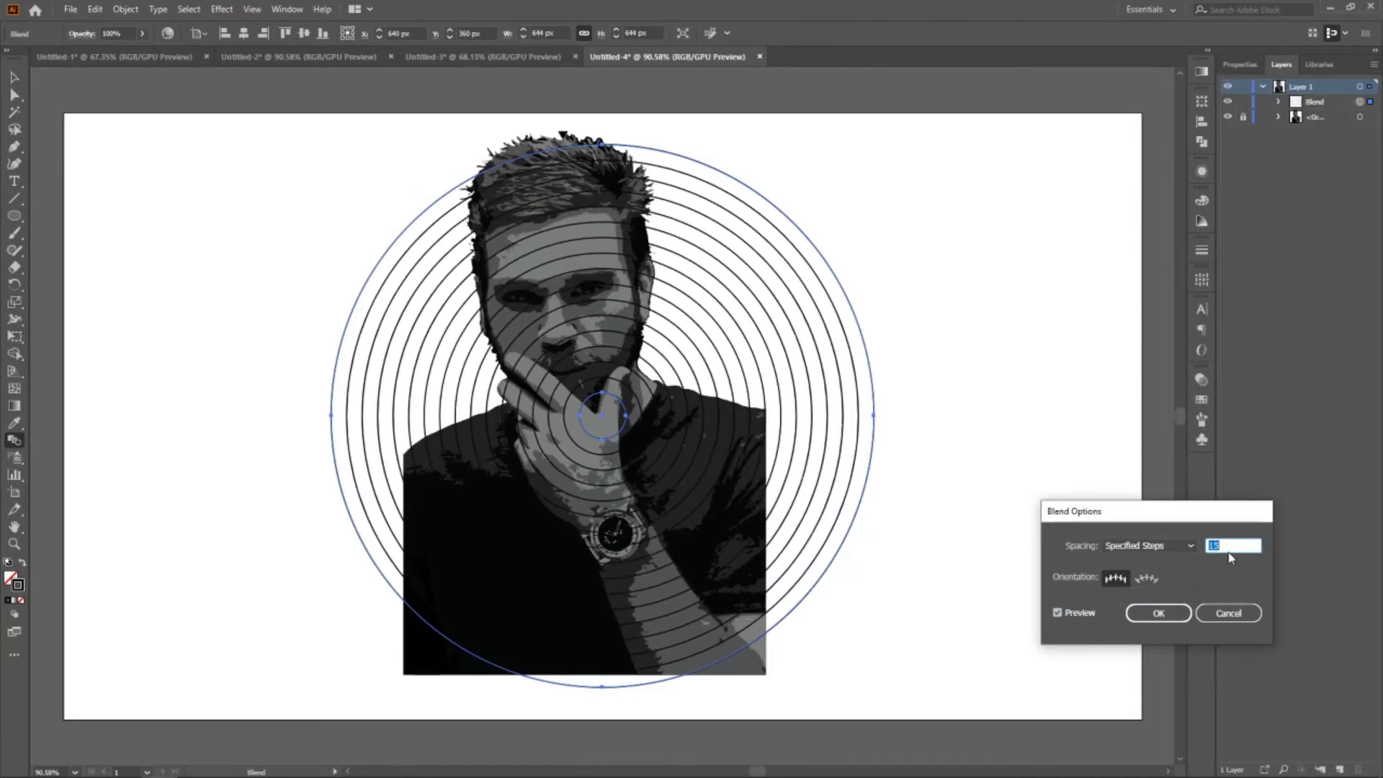
scroll(1231, 557, up, 2)
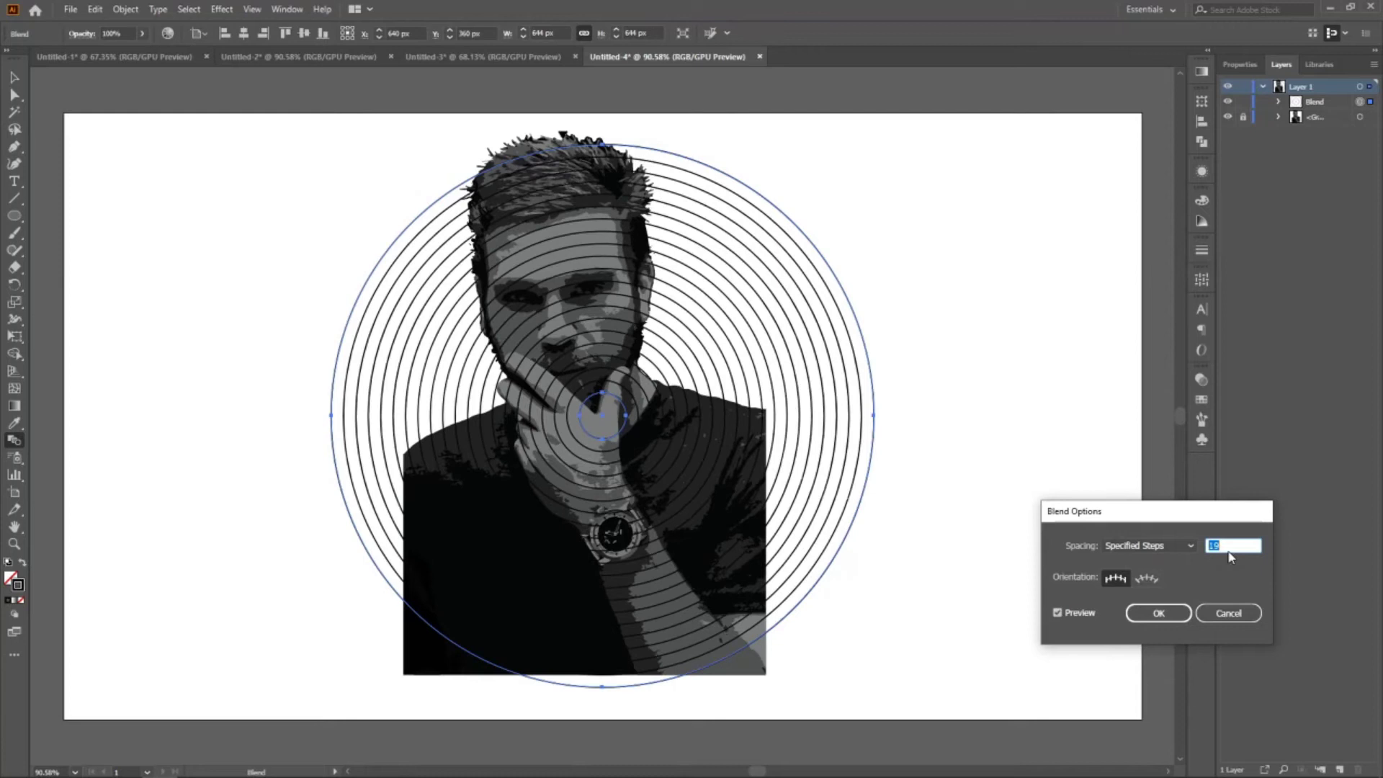
click(1175, 613)
Expand the circle blend into separate editable paths using the default expand options.
click(137, 10)
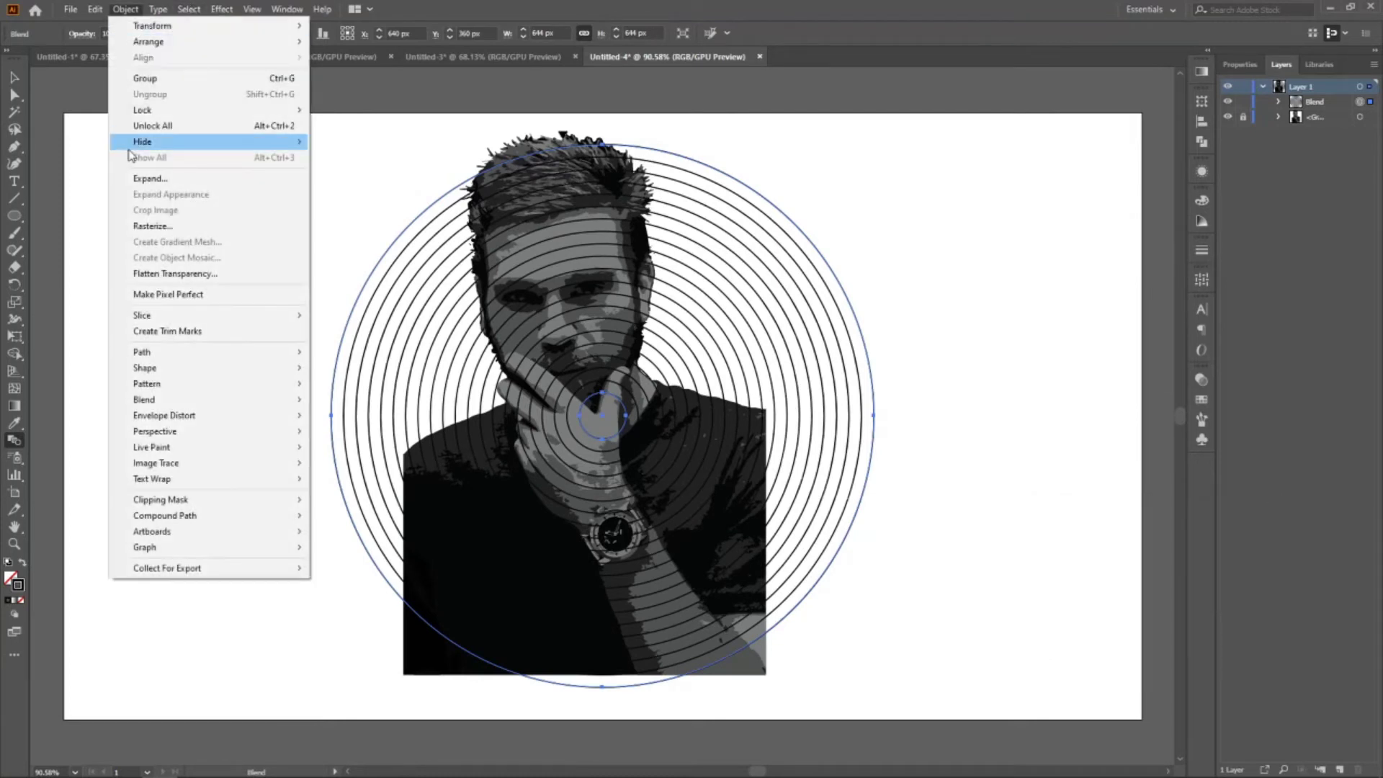
click(144, 179)
click(652, 478)
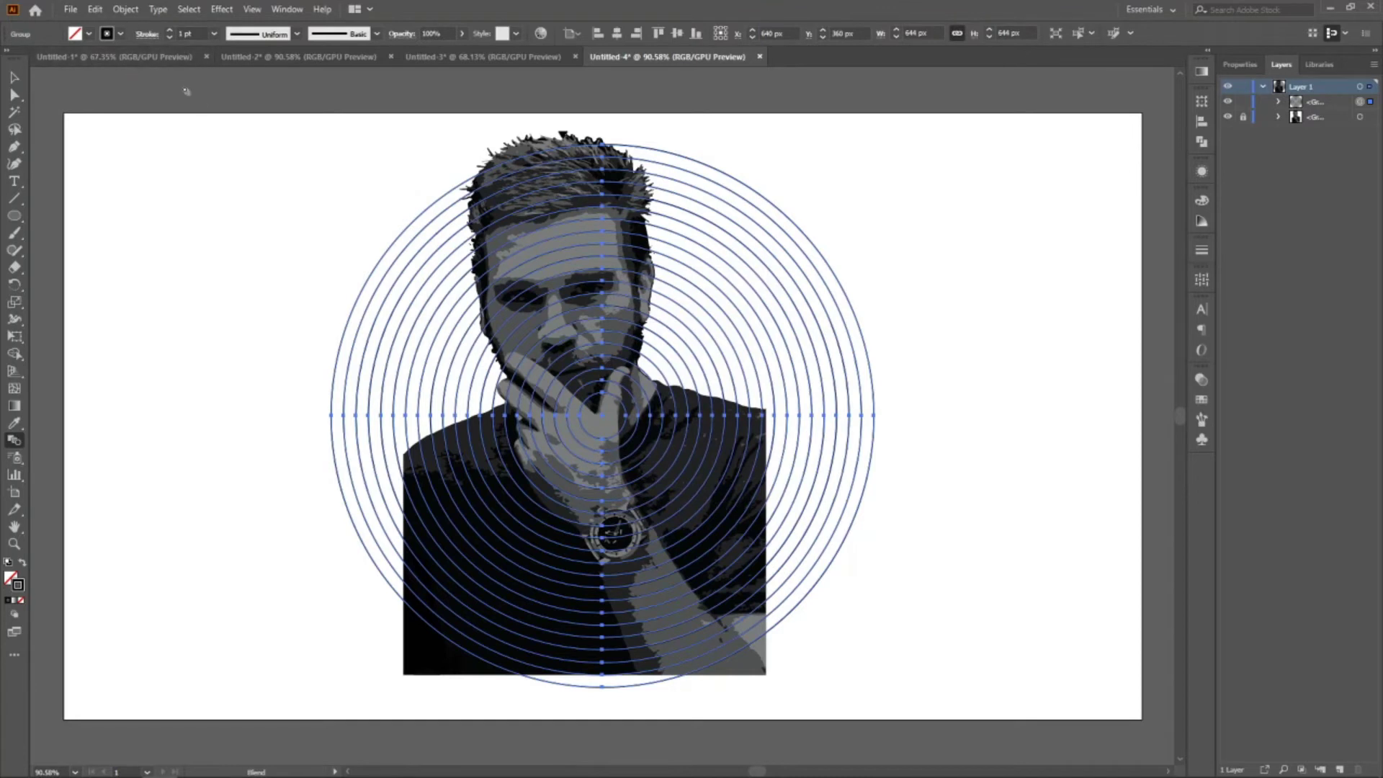
Set the circle group's stroke weight to 3 pt and apply a blue gradient swatch to the stroke.
click(121, 33)
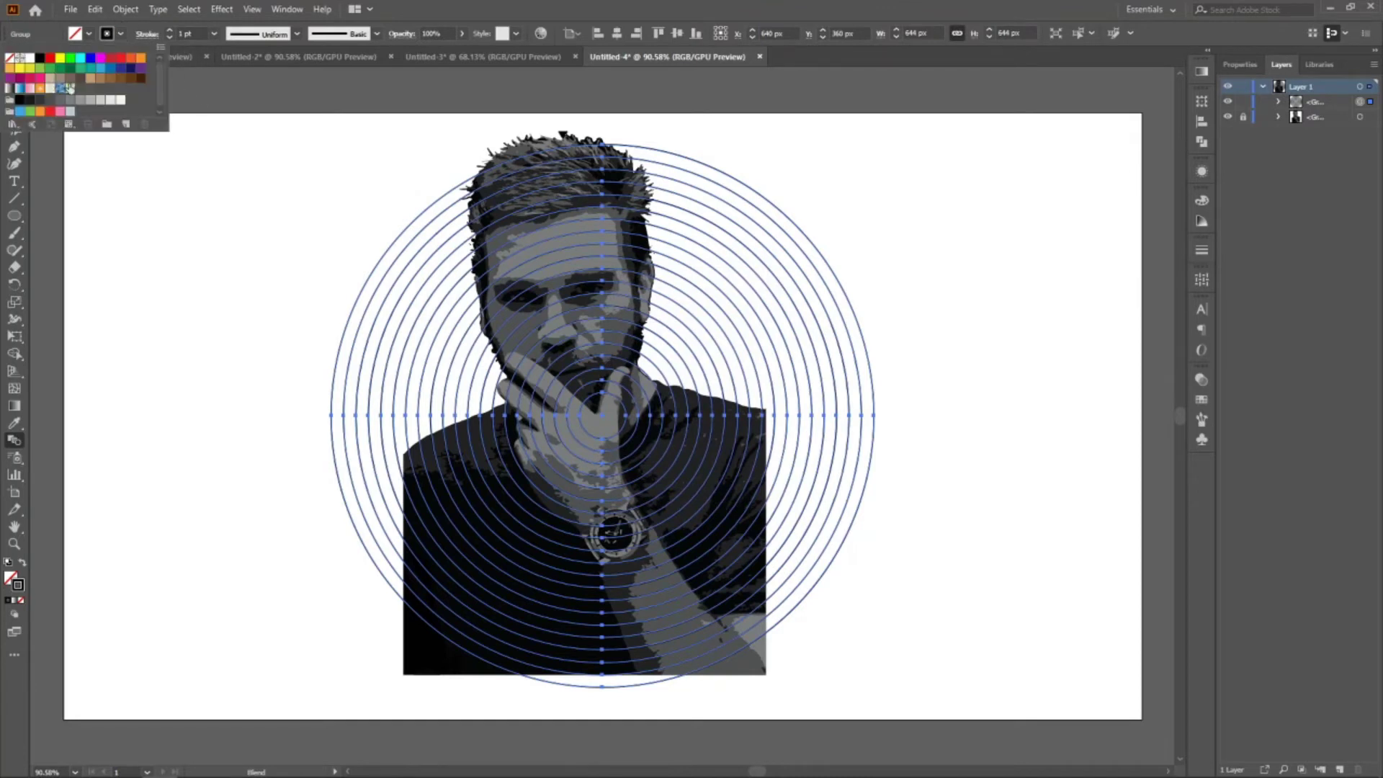
click(198, 42)
key(Up)
key(Up)
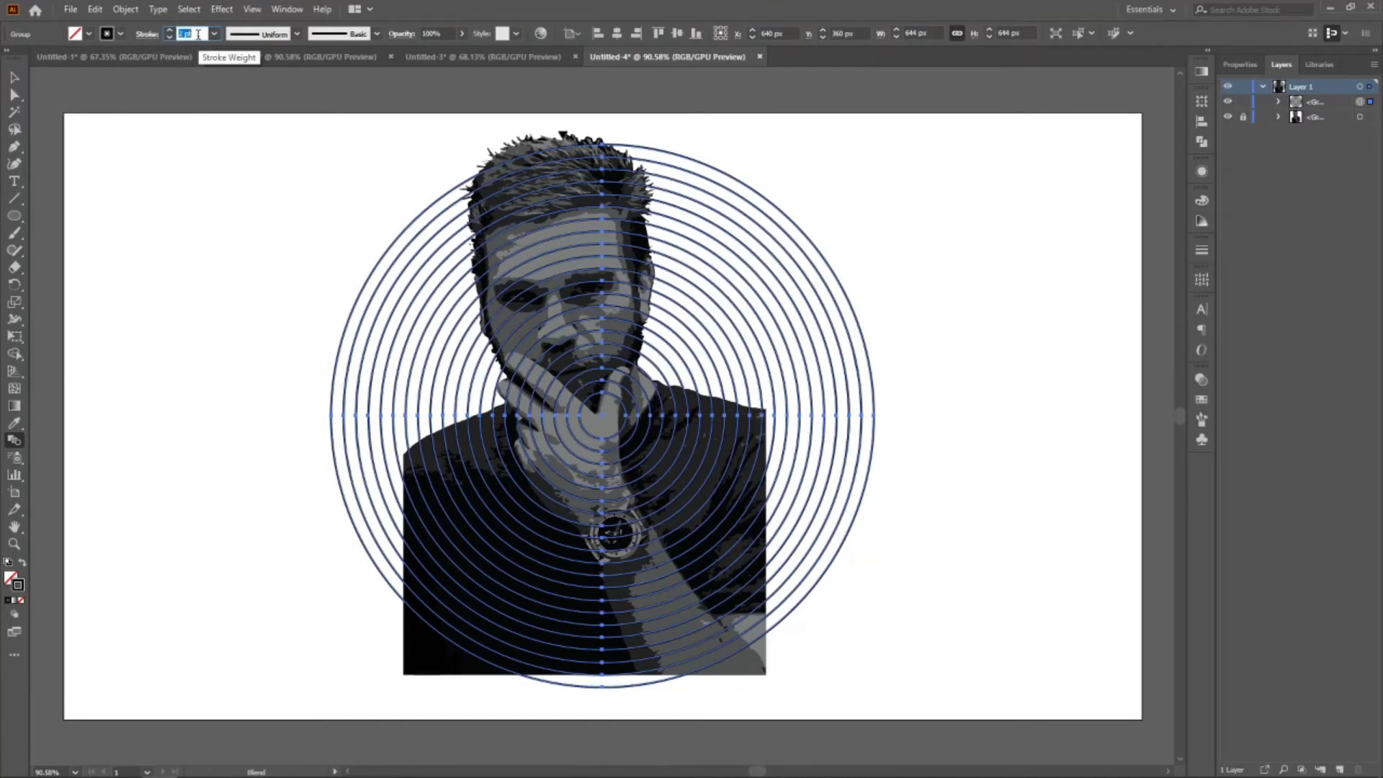
click(124, 34)
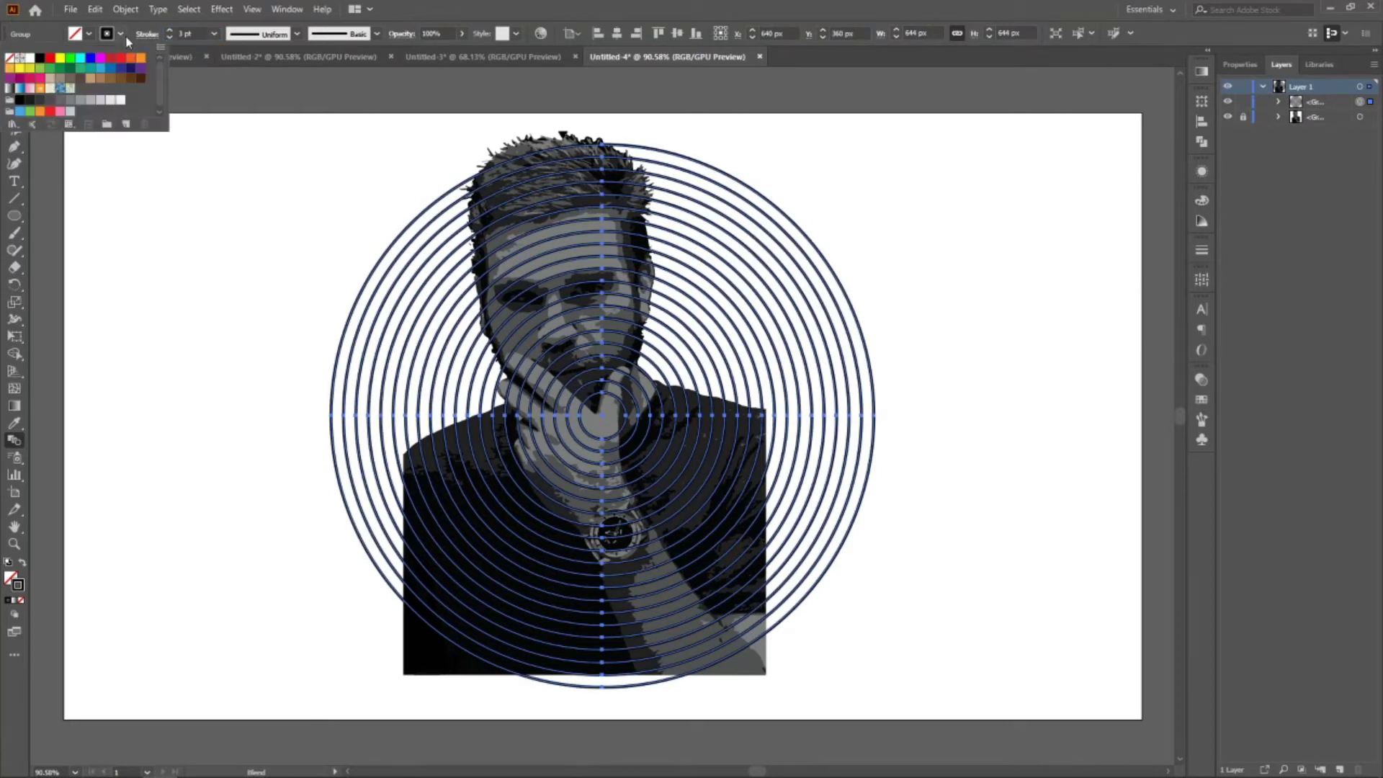
click(16, 89)
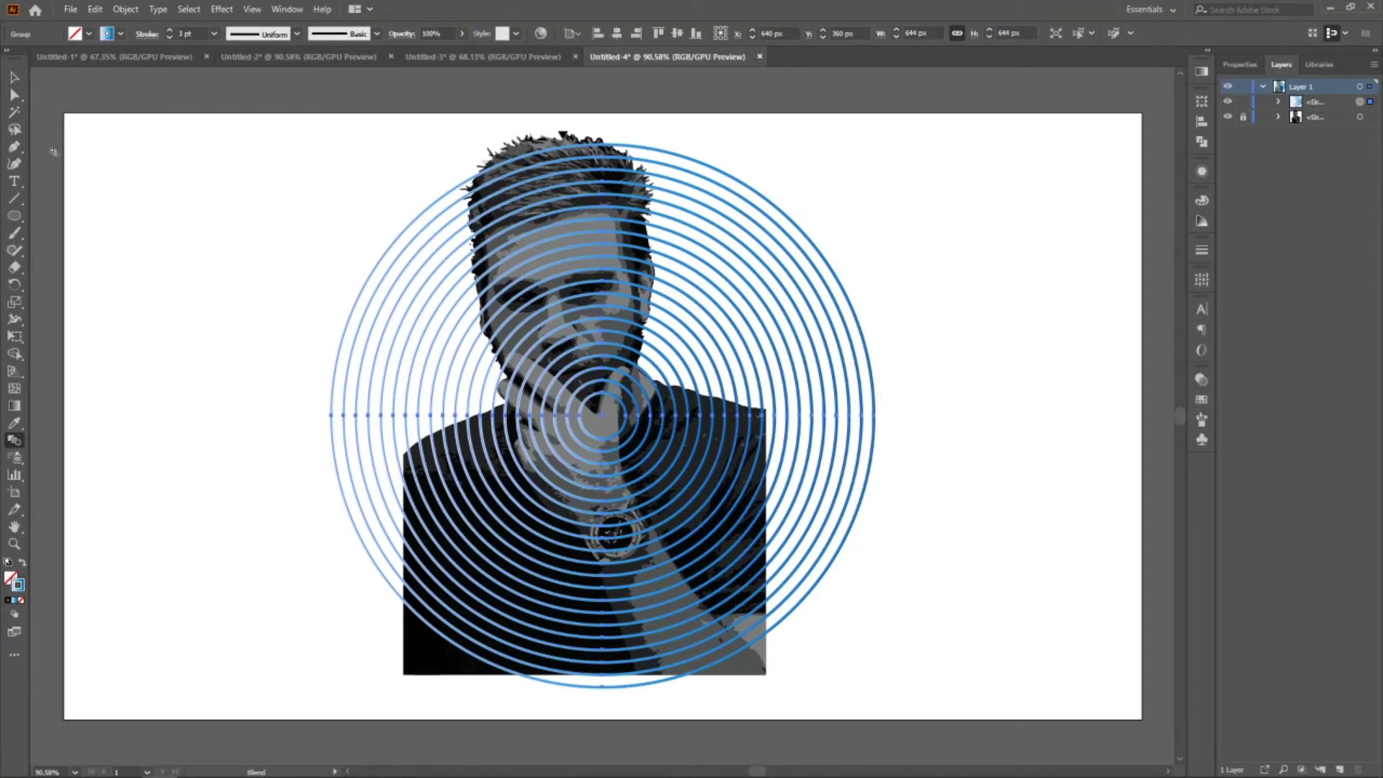
Shift the circle group slightly to about X 615 px, Y 365 px, and ungroup it into individual circles.
key(v)
drag(392, 352, 370, 353)
click(221, 263)
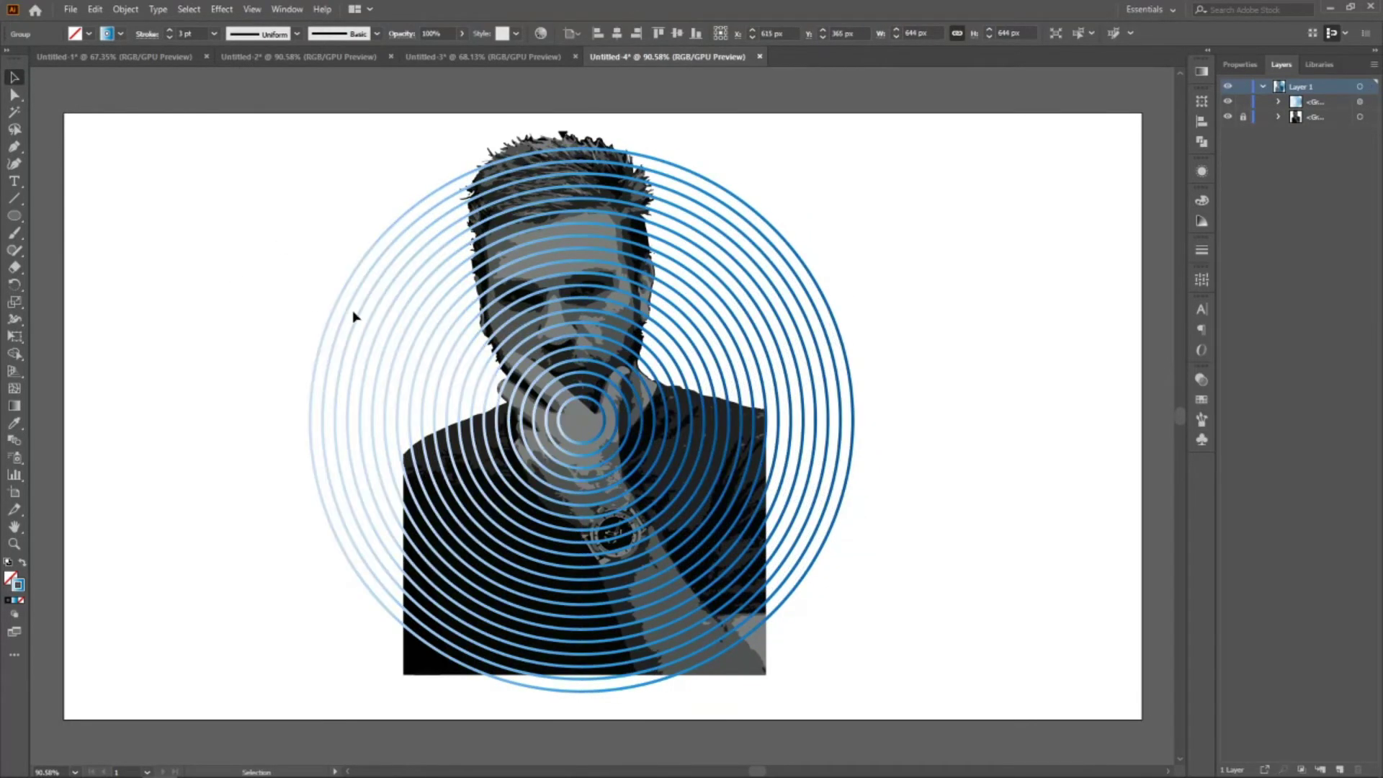
click(395, 334)
right_click(393, 336)
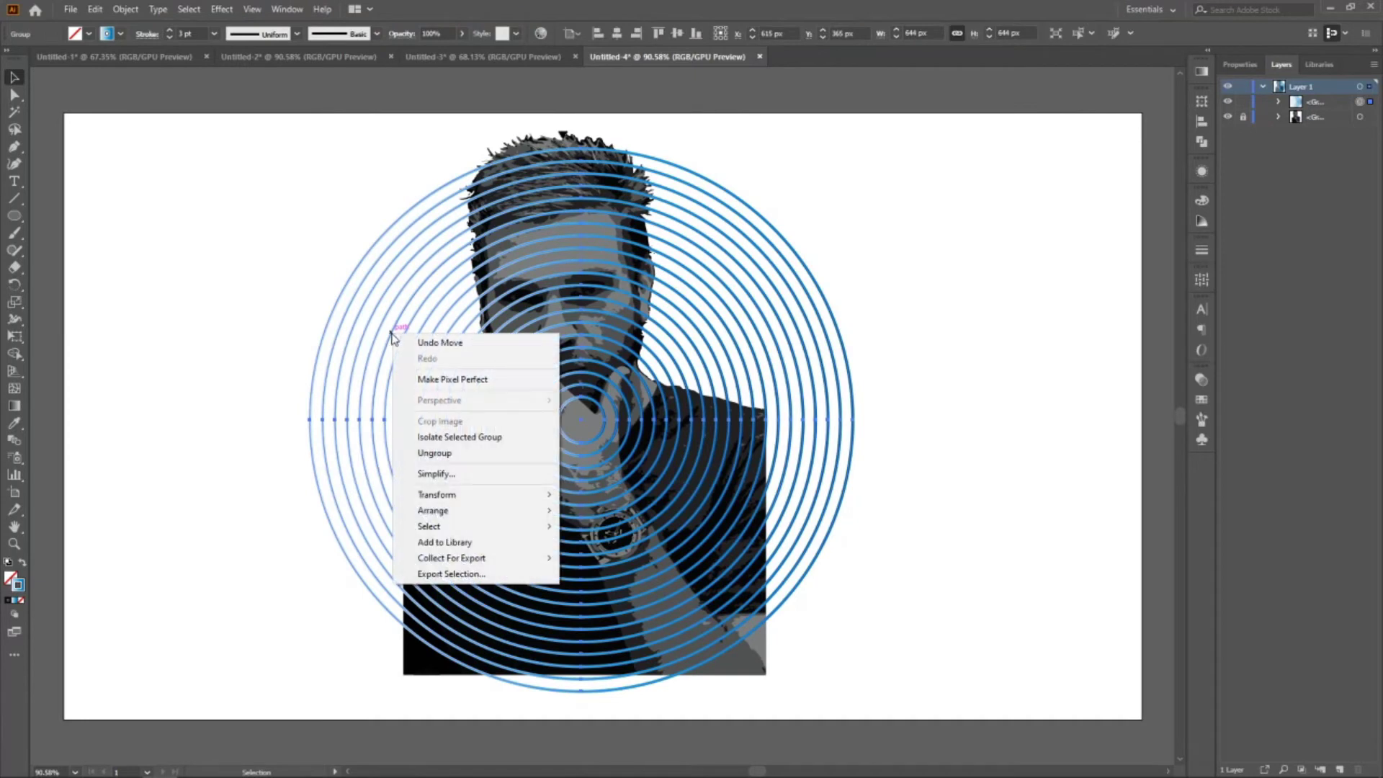
click(450, 455)
click(191, 293)
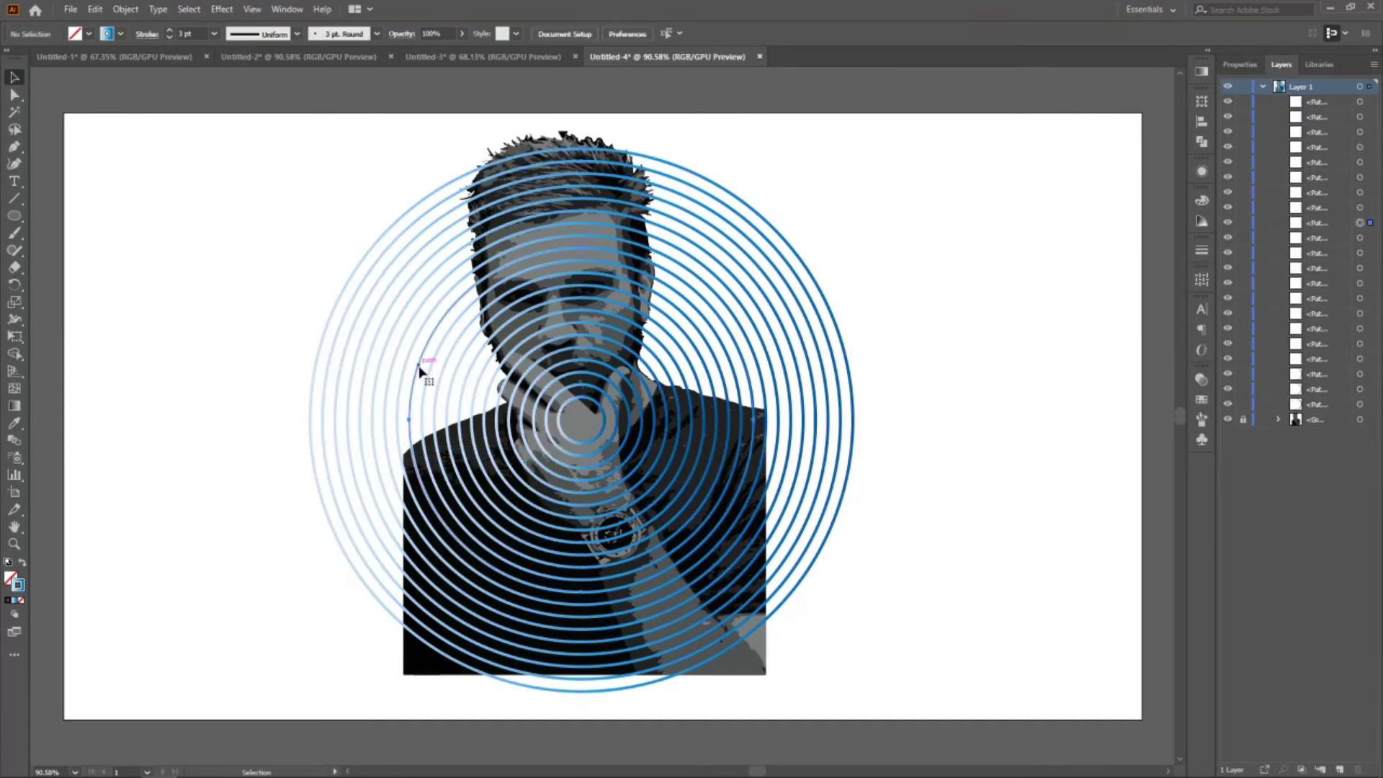
Rotate the ninth, sixth and fourth circles from the outside about their centre by different amounts to vary their gradient direction.
click(420, 371)
click(15, 287)
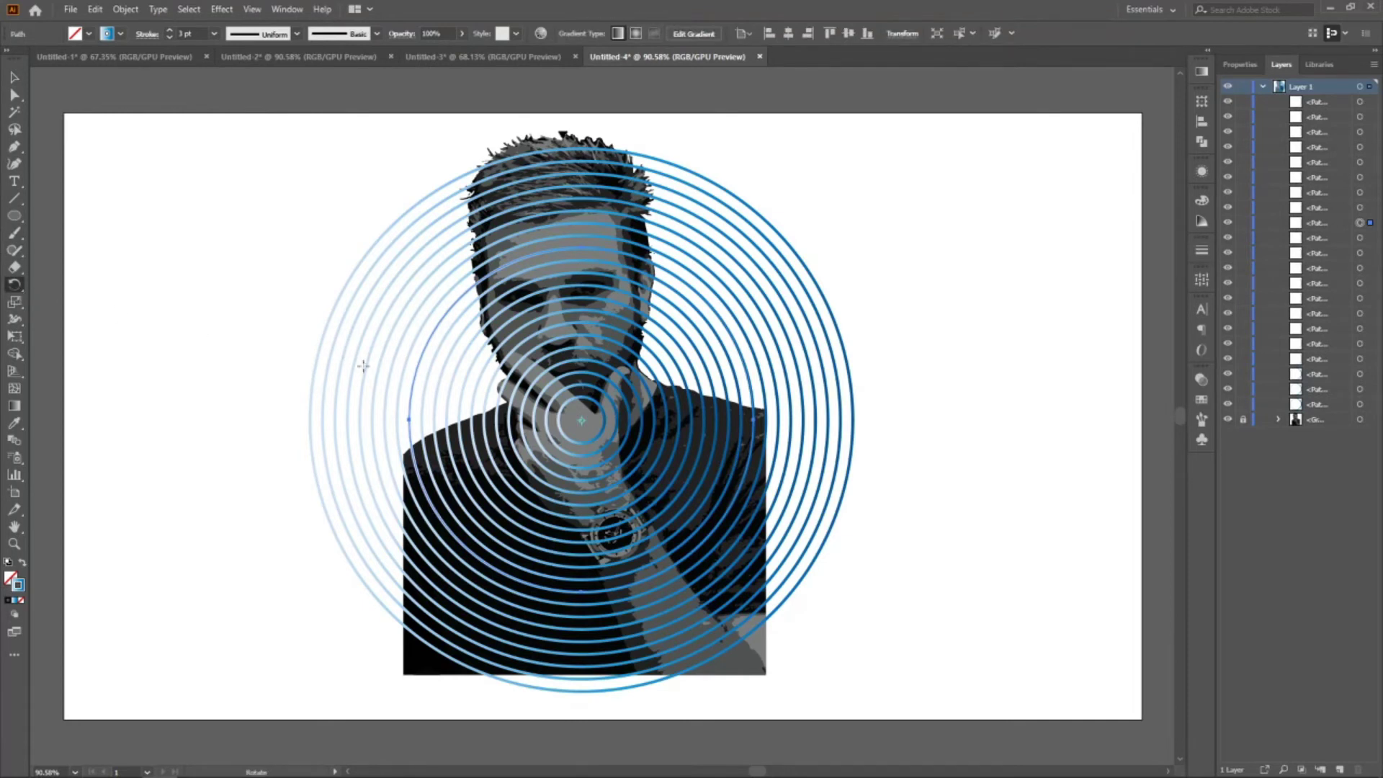
drag(412, 382, 421, 324)
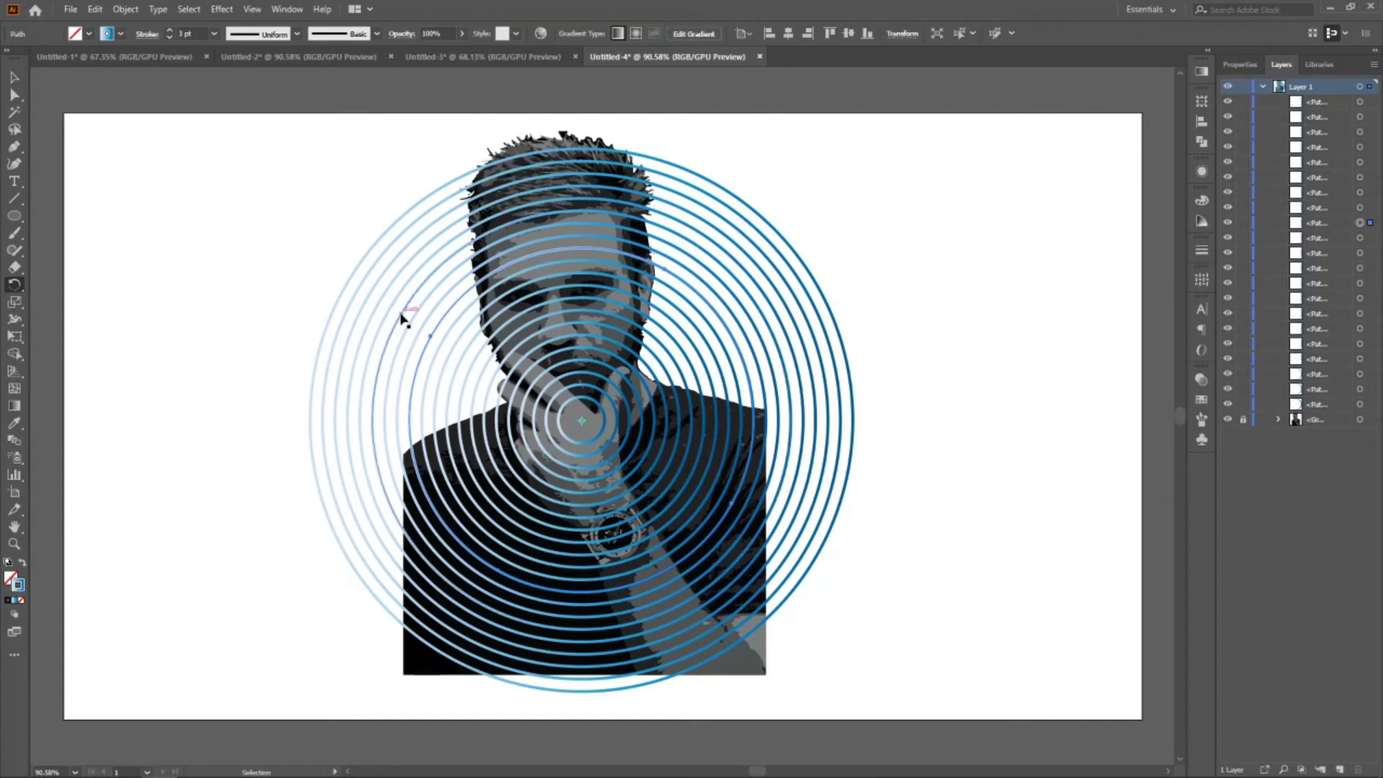
ctrl+click(403, 313)
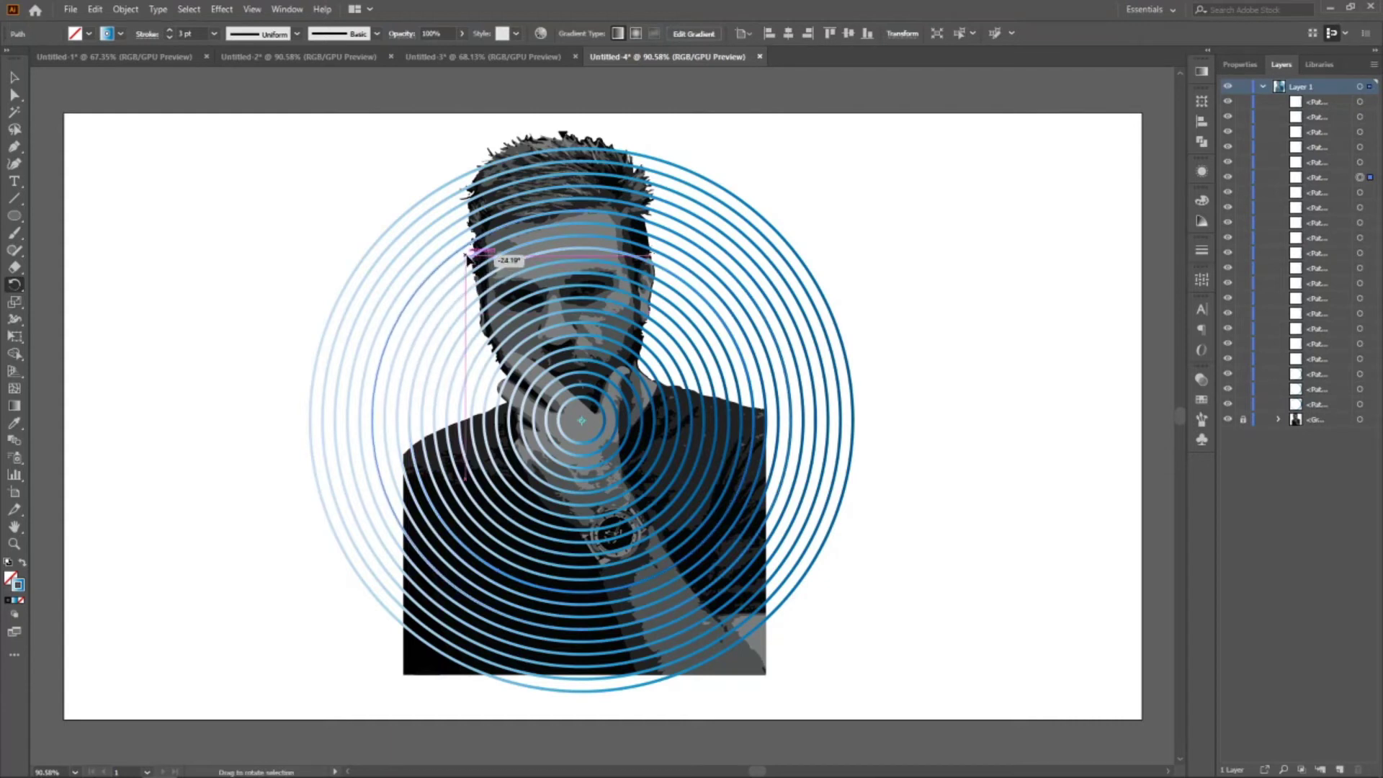
ctrl+click(404, 271)
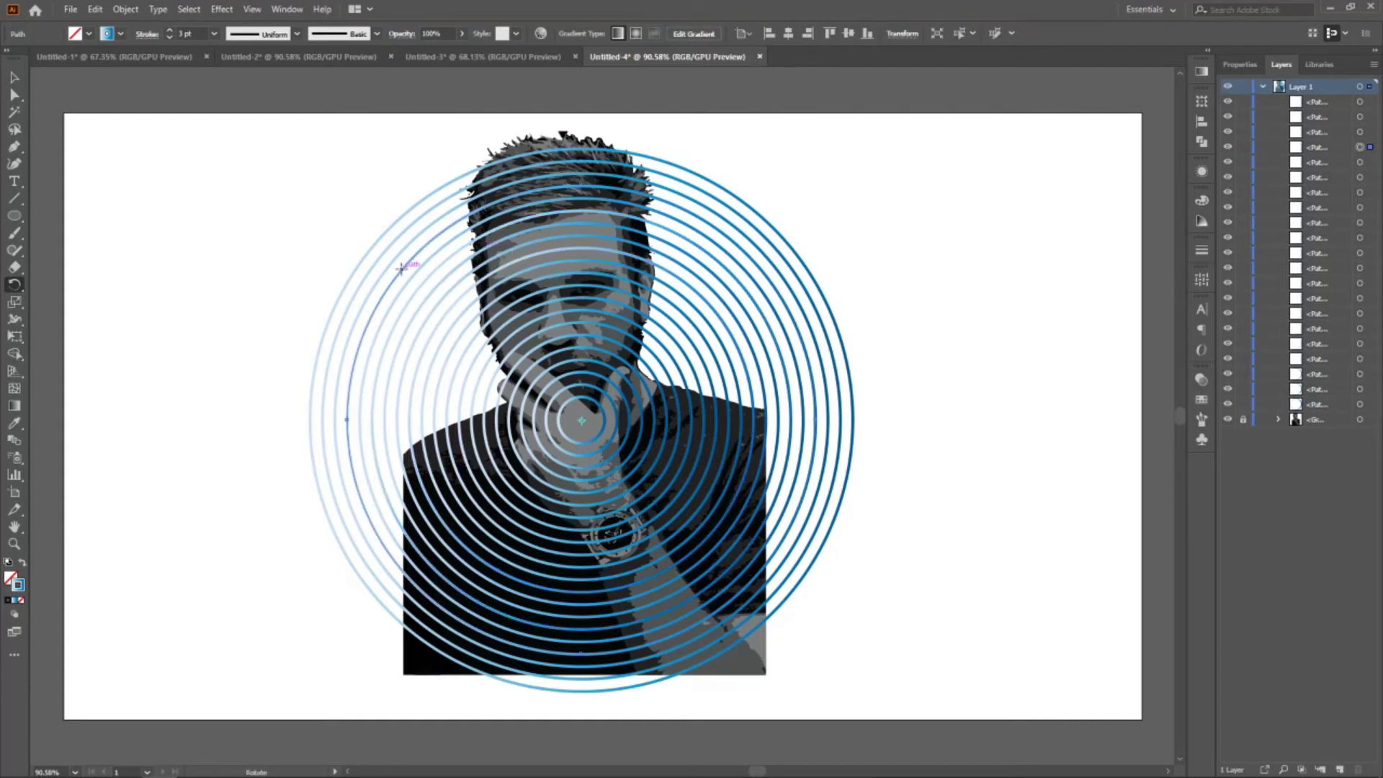
drag(401, 269, 622, 161)
ctrl+click(406, 235)
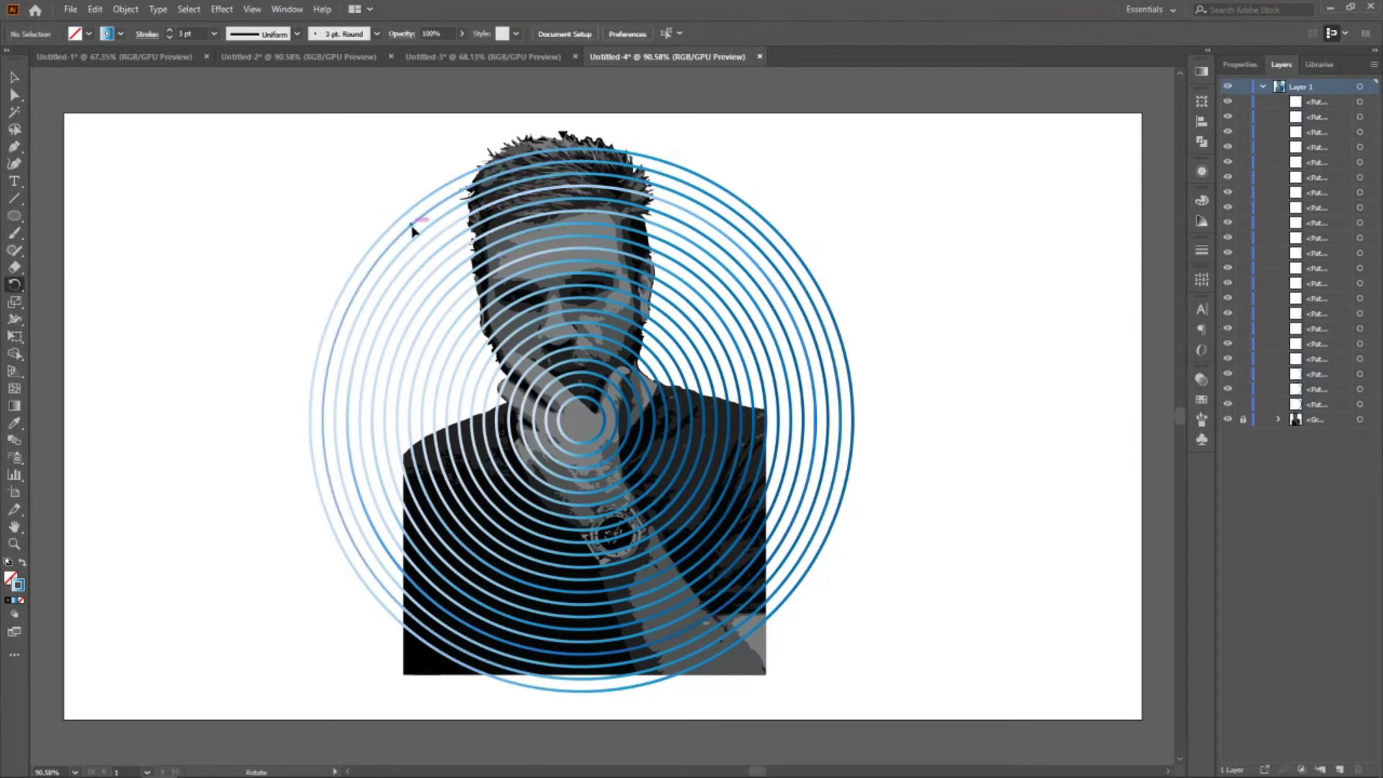
ctrl+double_click(413, 230)
click(38, 75)
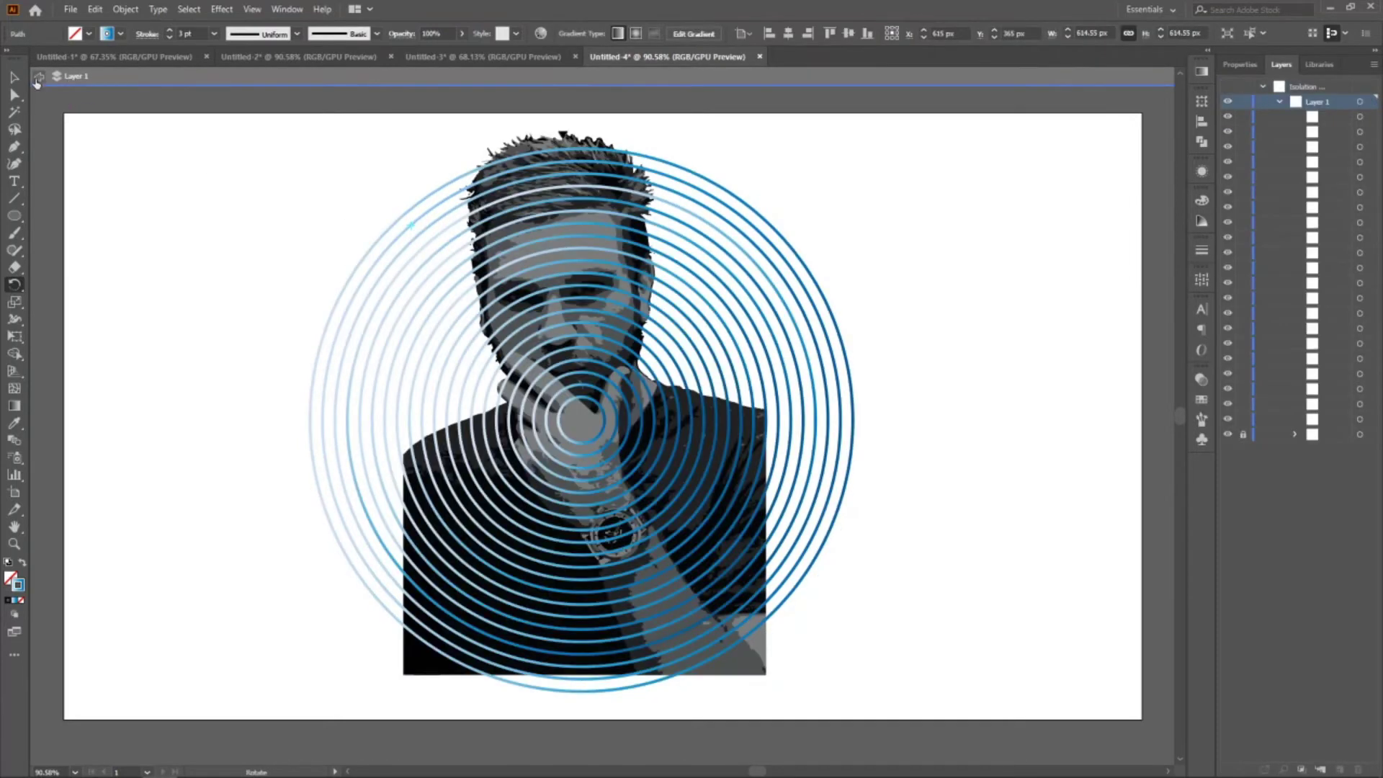
Rotate the second and sixth circles from the outside so their gradients point in new directions.
ctrl+click(419, 220)
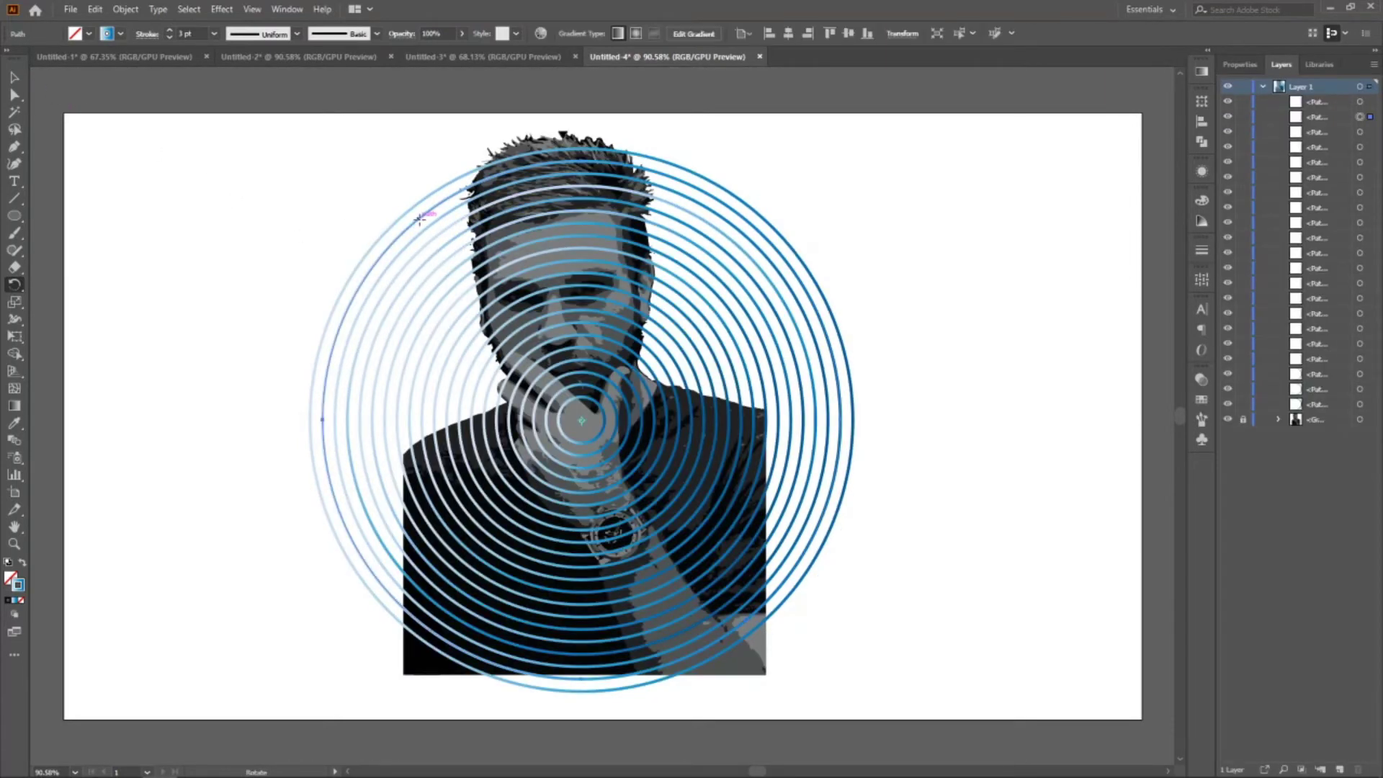
drag(420, 219, 505, 621)
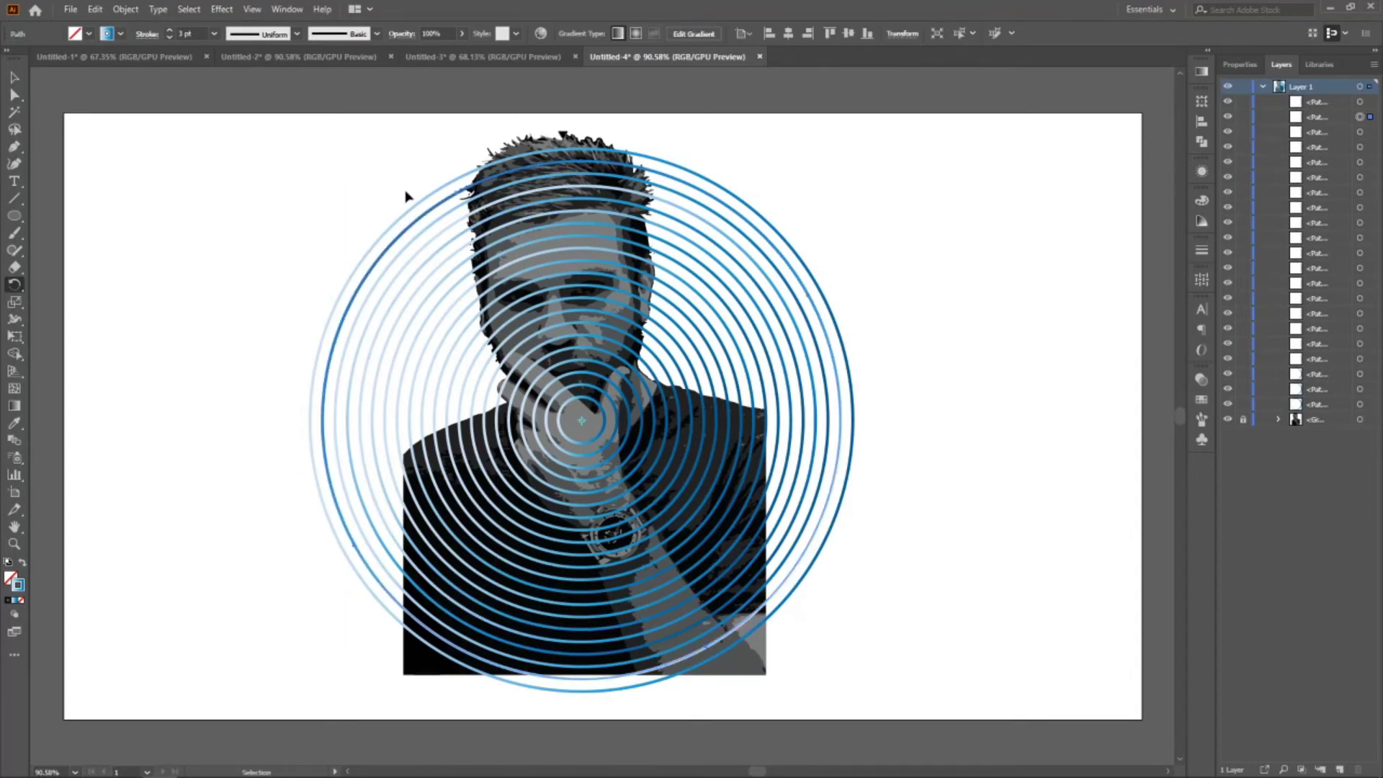
ctrl+click(456, 256)
drag(448, 254, 900, 263)
Rotate several of the small inner circles over the hand and chin, including the innermost one, to vary their gradients.
ctrl+click(647, 389)
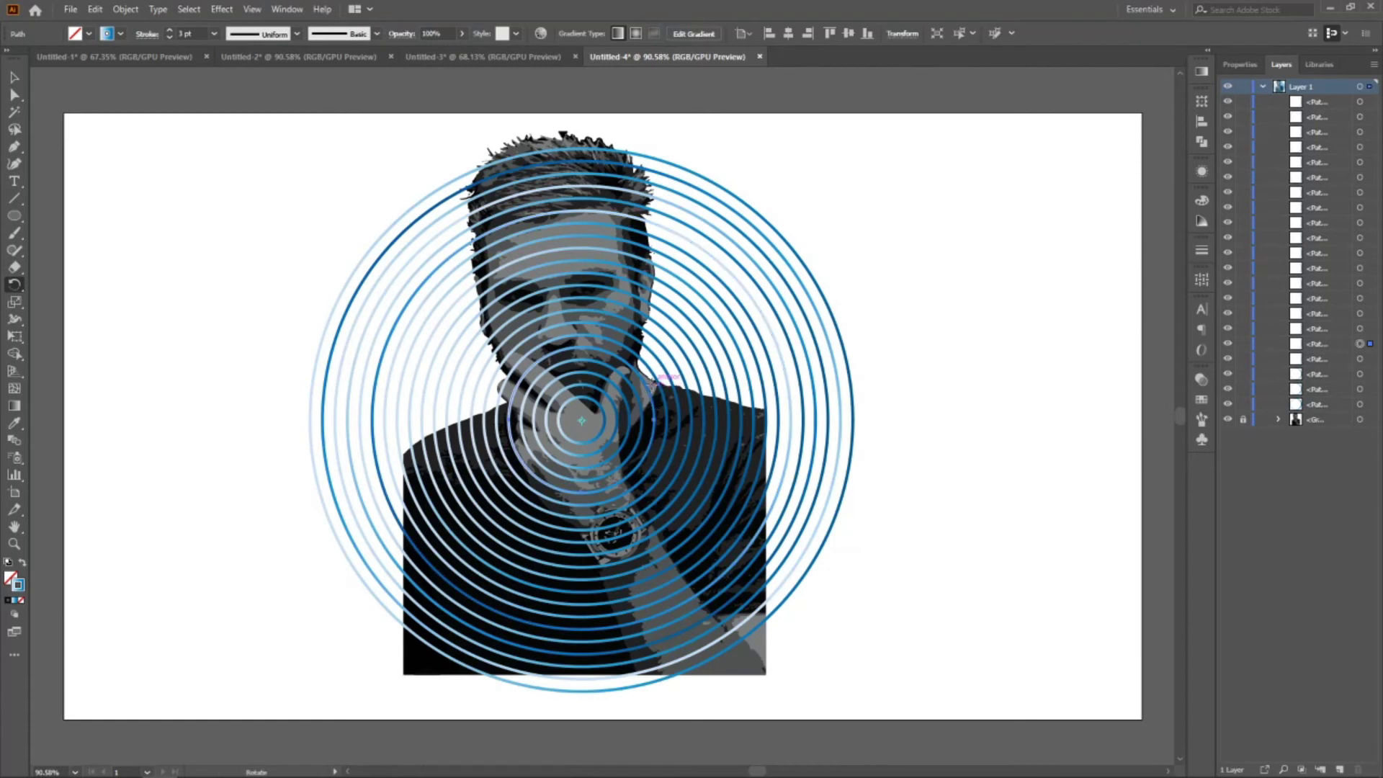
drag(647, 389, 472, 307)
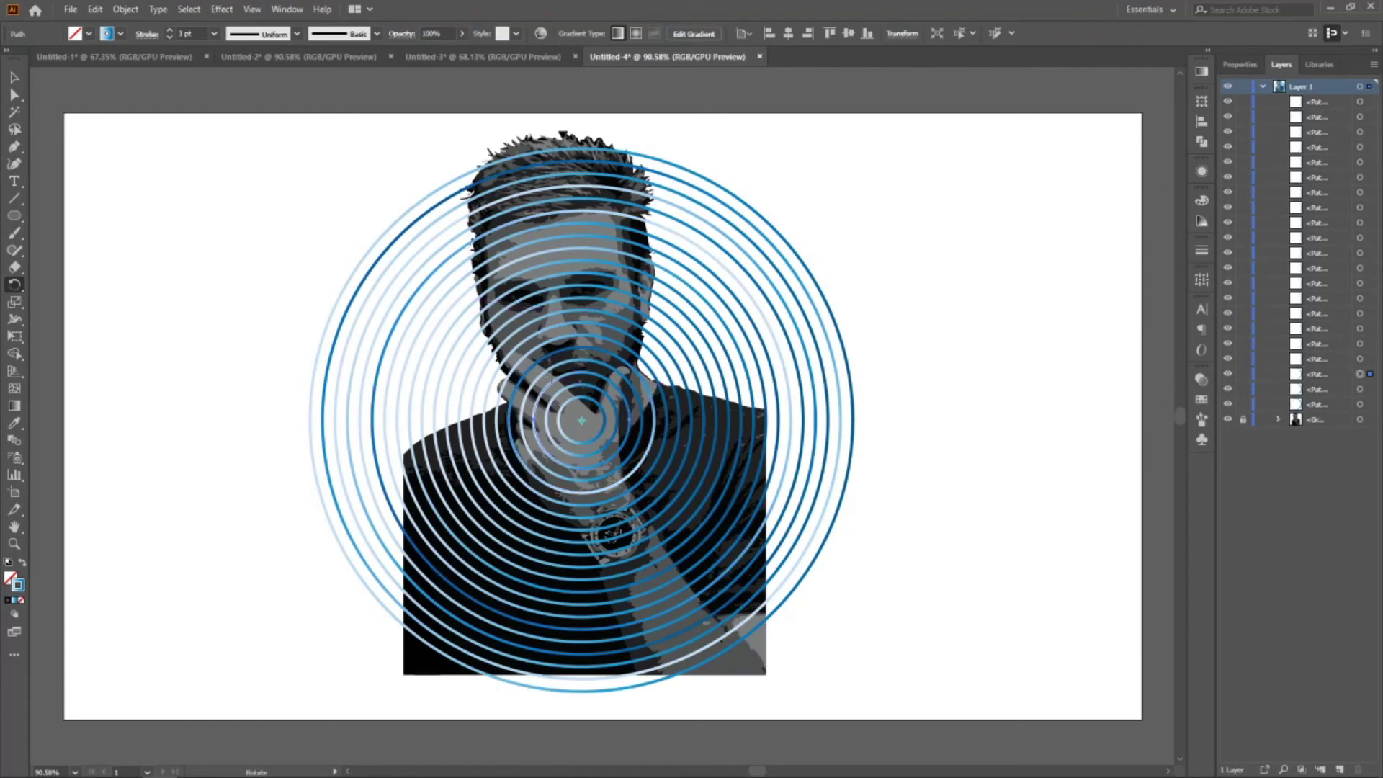
ctrl+click(603, 395)
ctrl+click(578, 403)
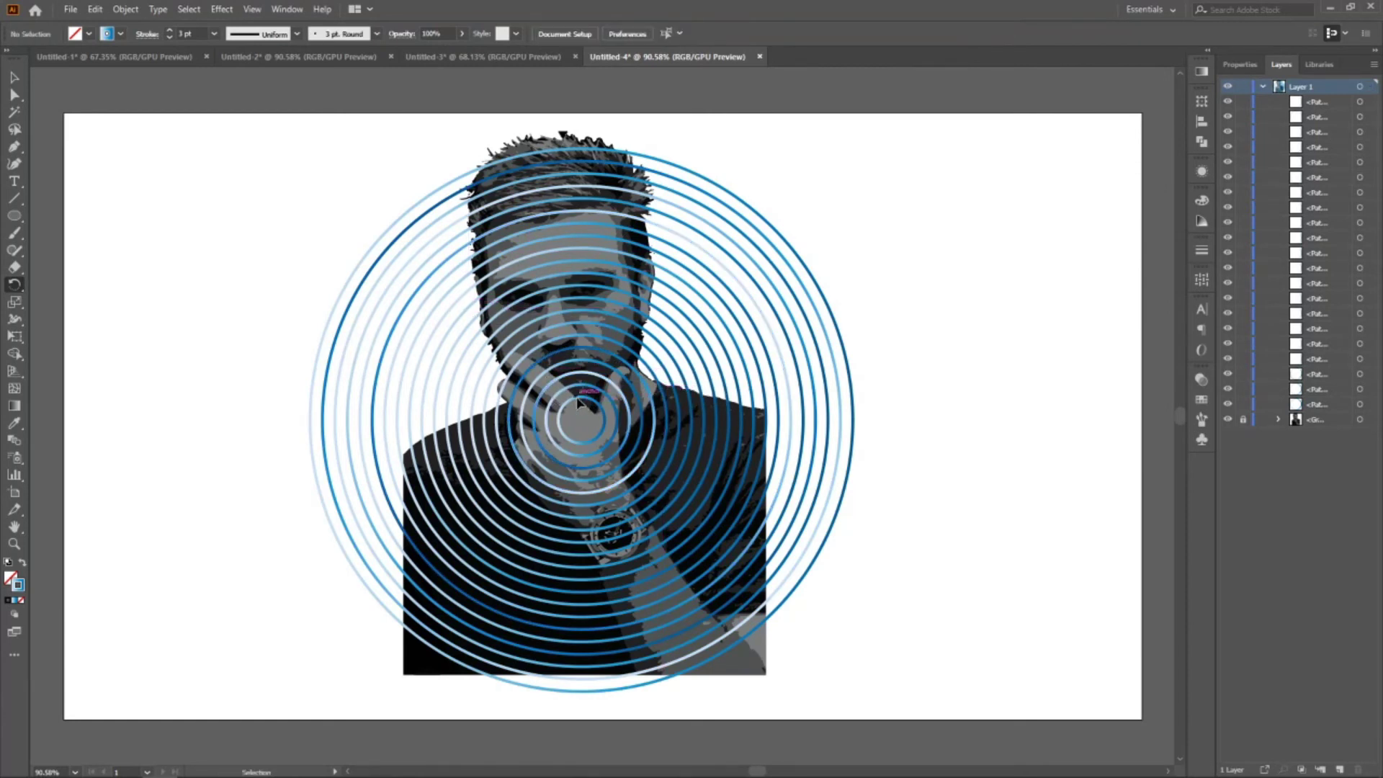
ctrl+click(580, 405)
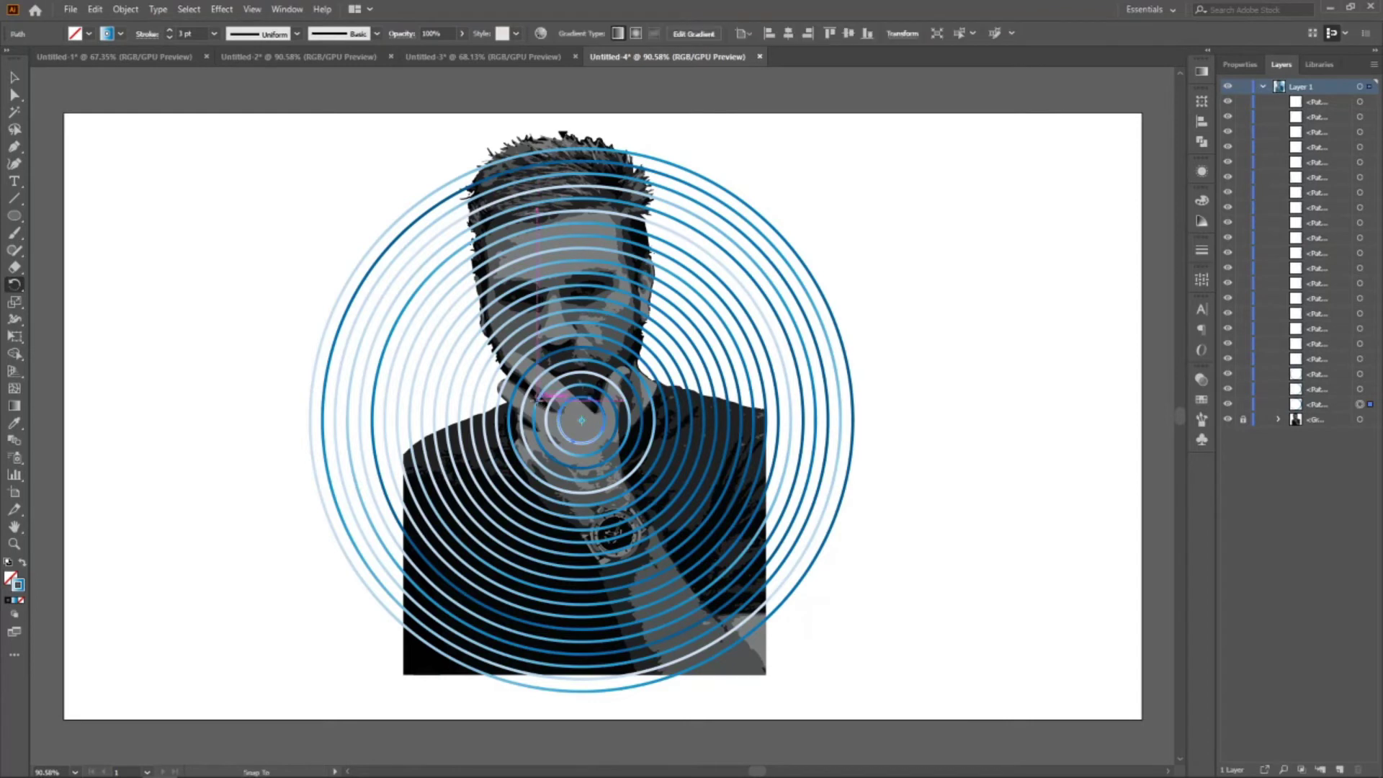
Select all the circles and apply the white-to-black gradient swatch to their strokes.
click(14, 95)
click(199, 276)
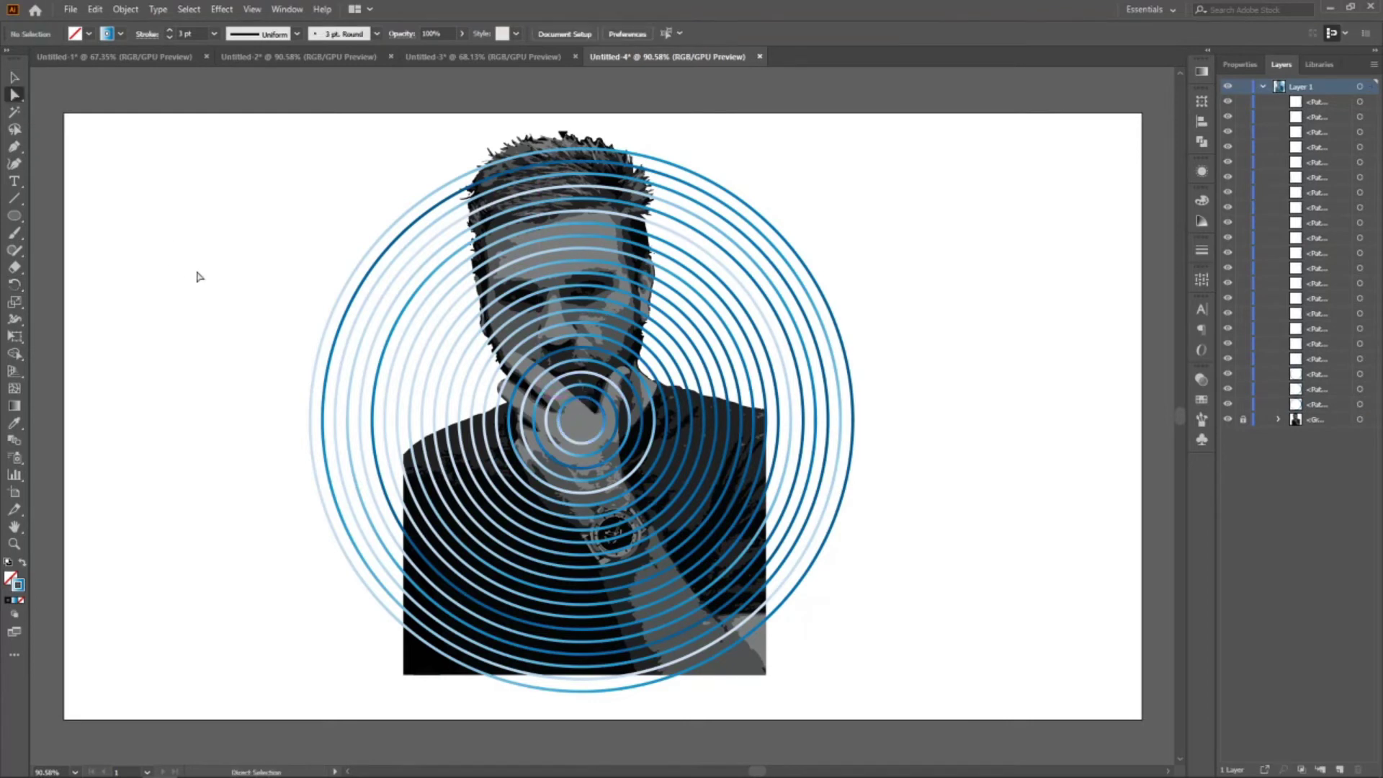
drag(541, 422, 892, 605)
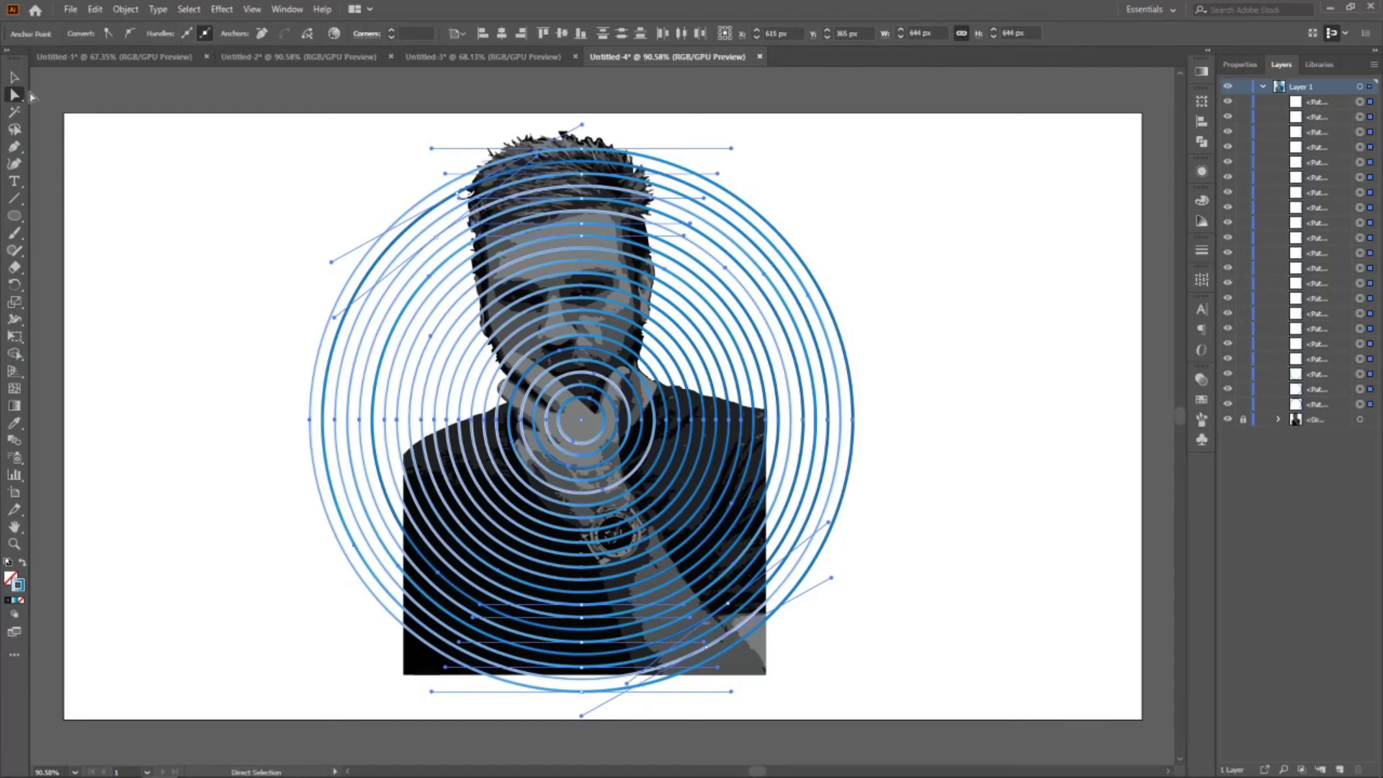
key(v)
scroll(273, 187, right, 1)
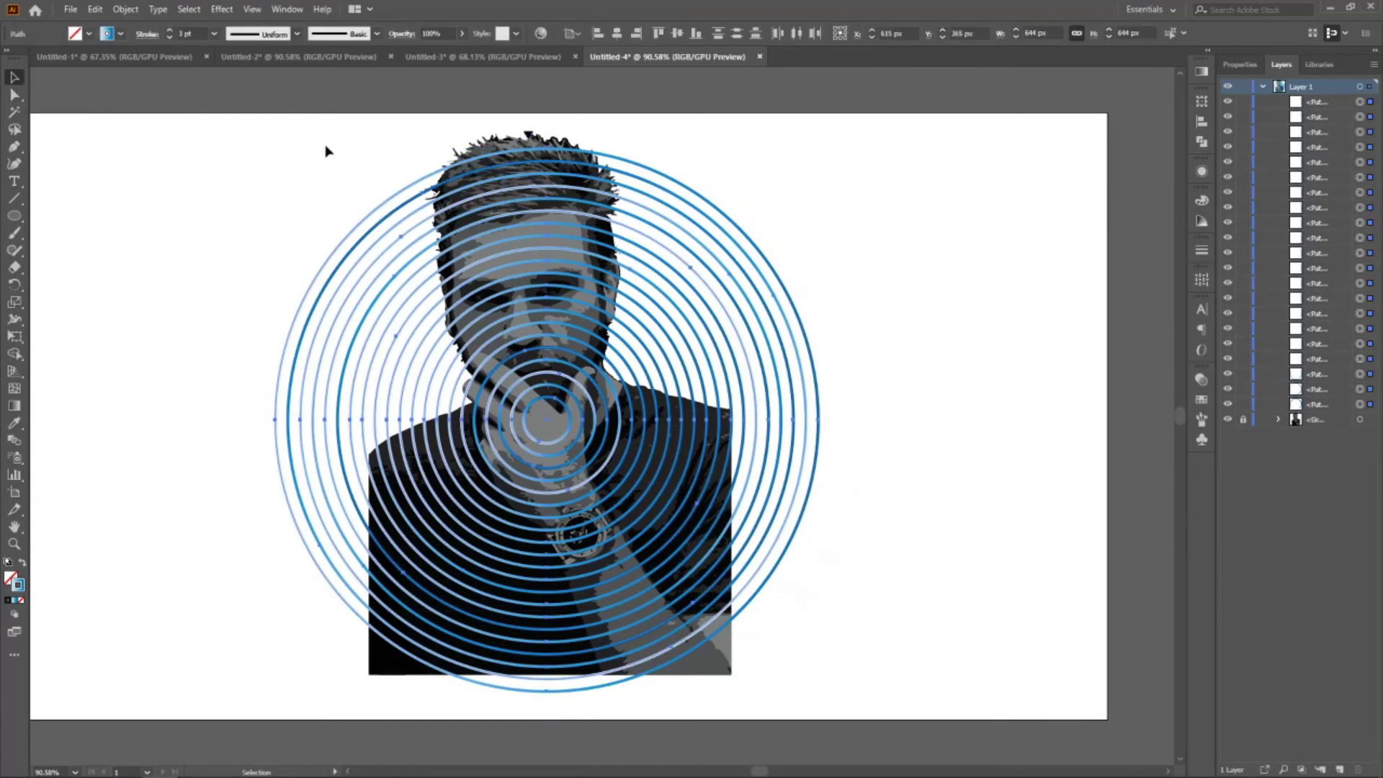
click(120, 34)
click(9, 90)
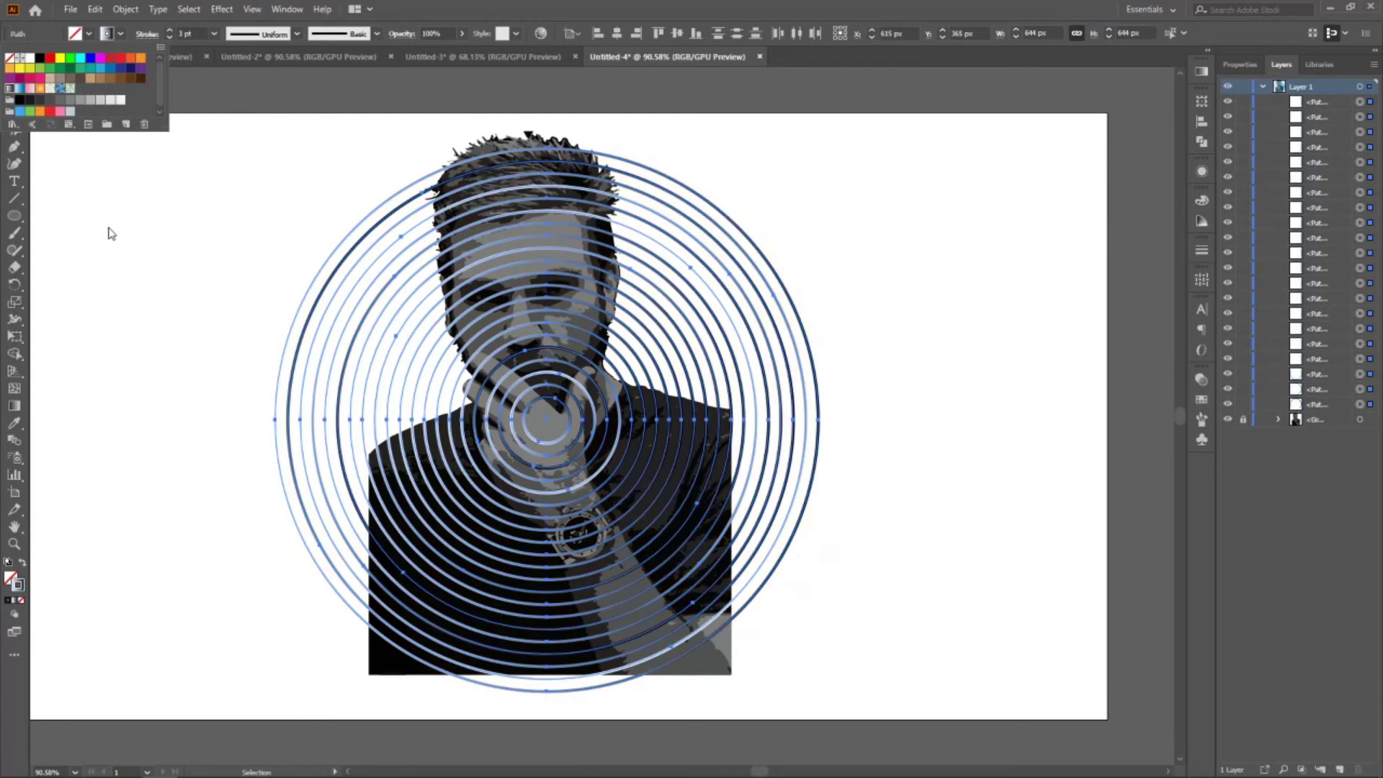
click(126, 250)
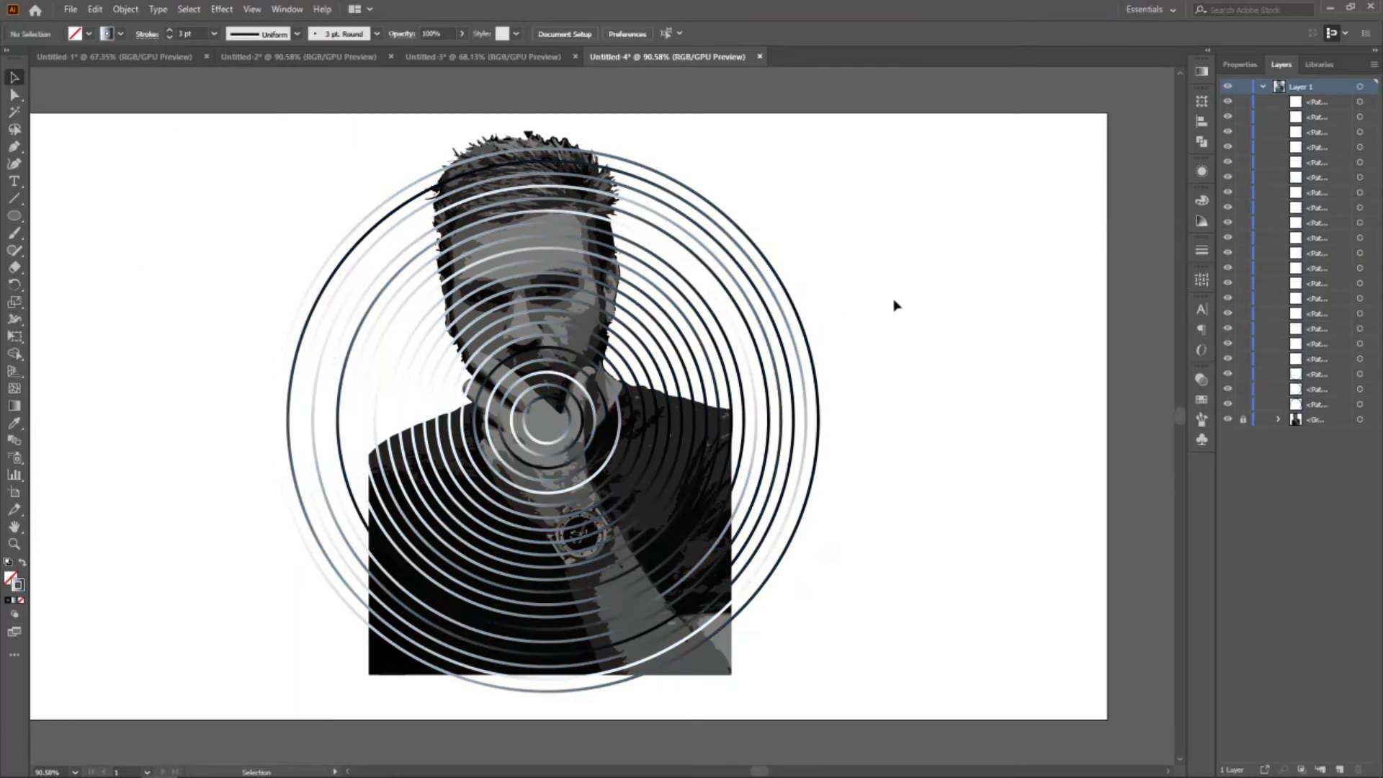
Give the fourth and ninth circles from the outside a dashed stroke with 12 pt dashes.
click(389, 257)
click(147, 33)
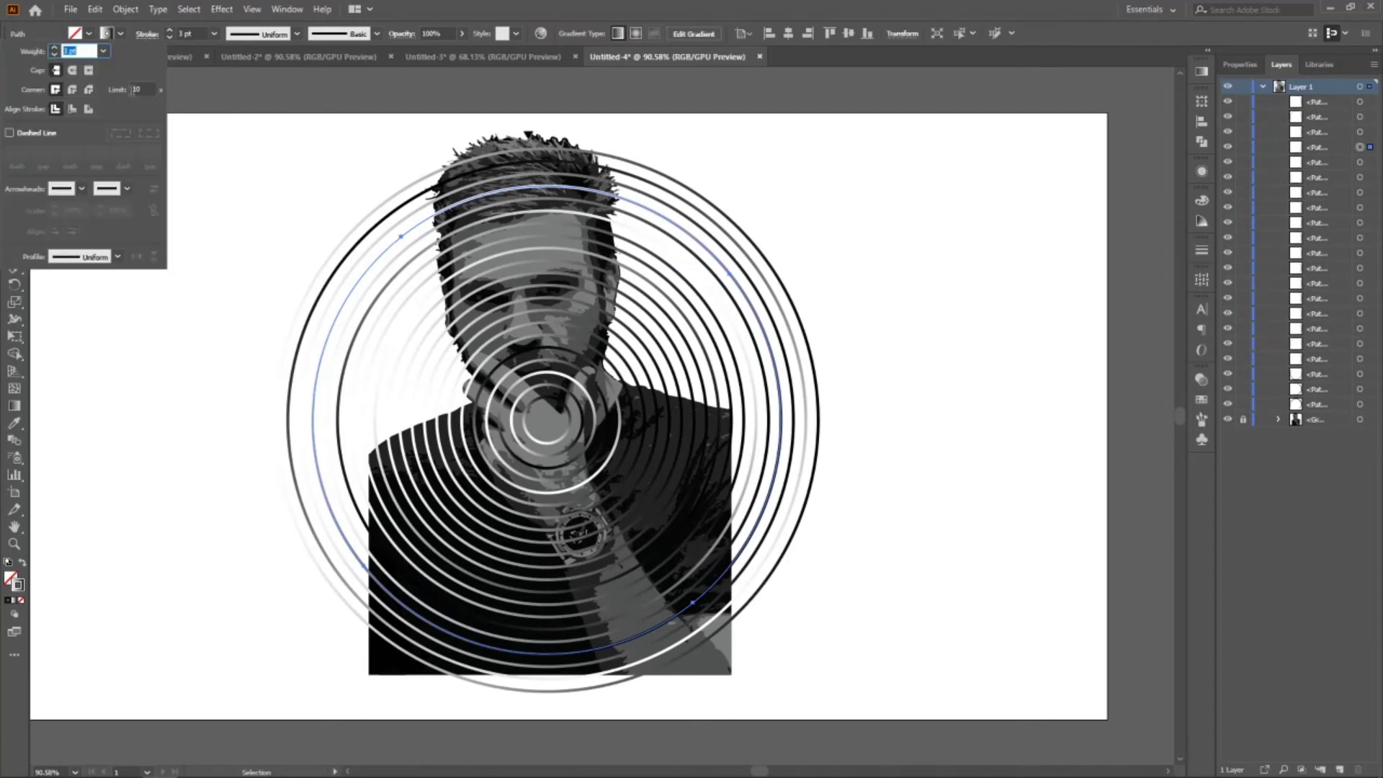
click(30, 136)
click(260, 249)
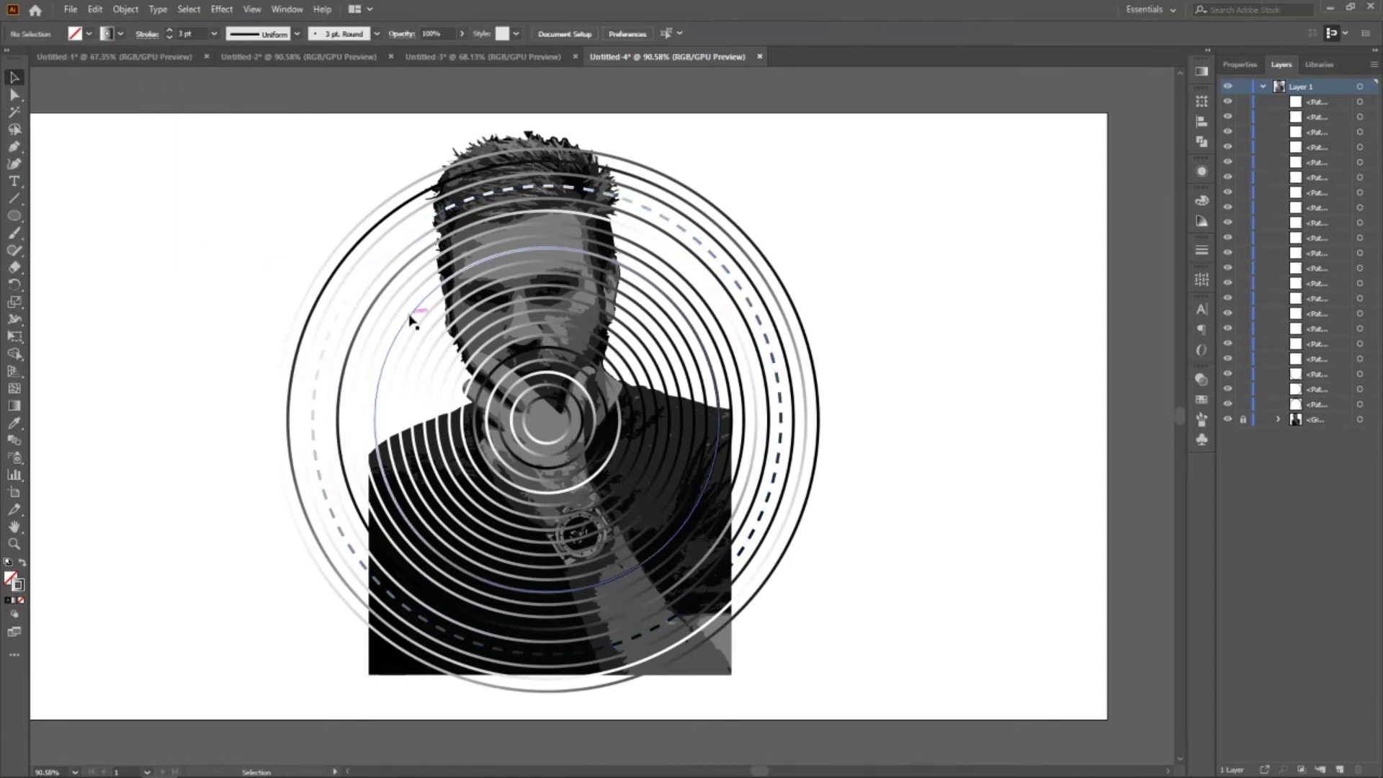
click(404, 315)
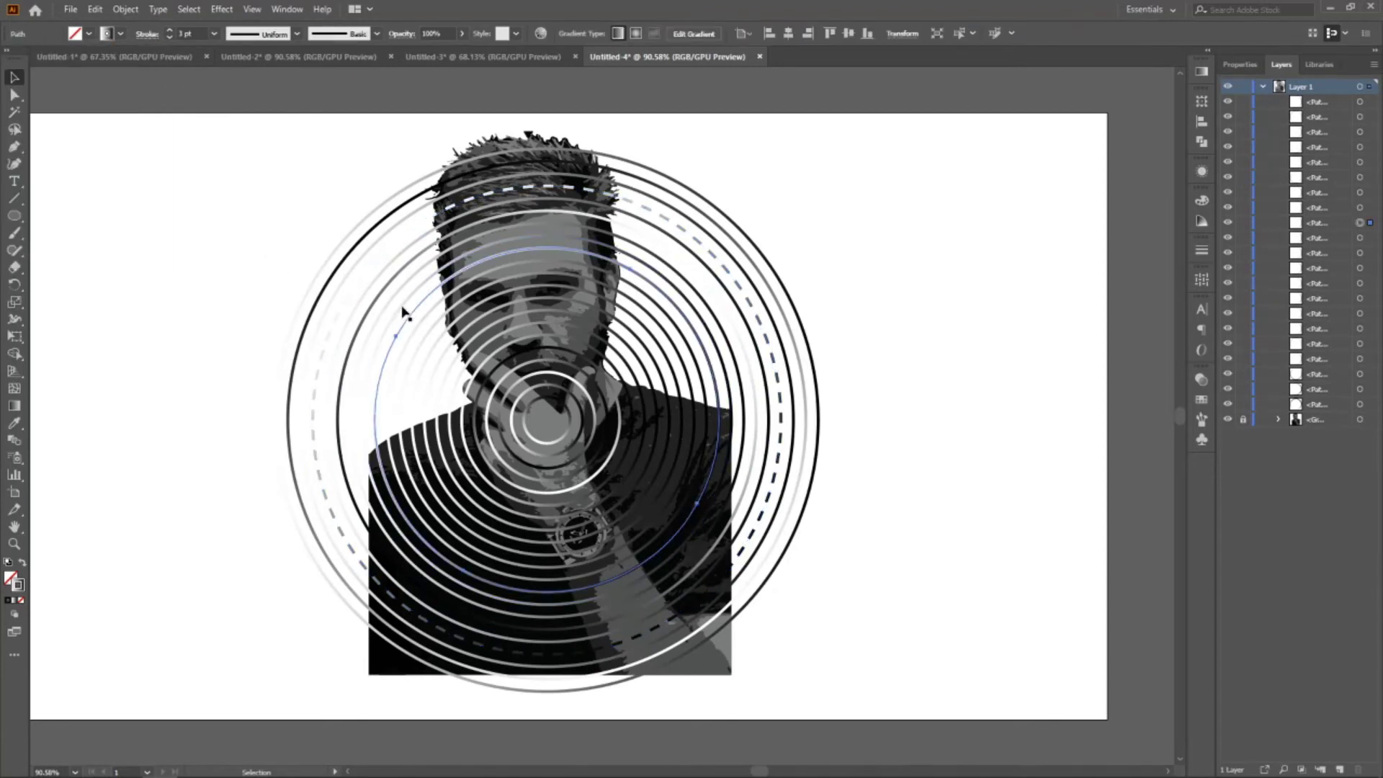
click(147, 34)
click(32, 137)
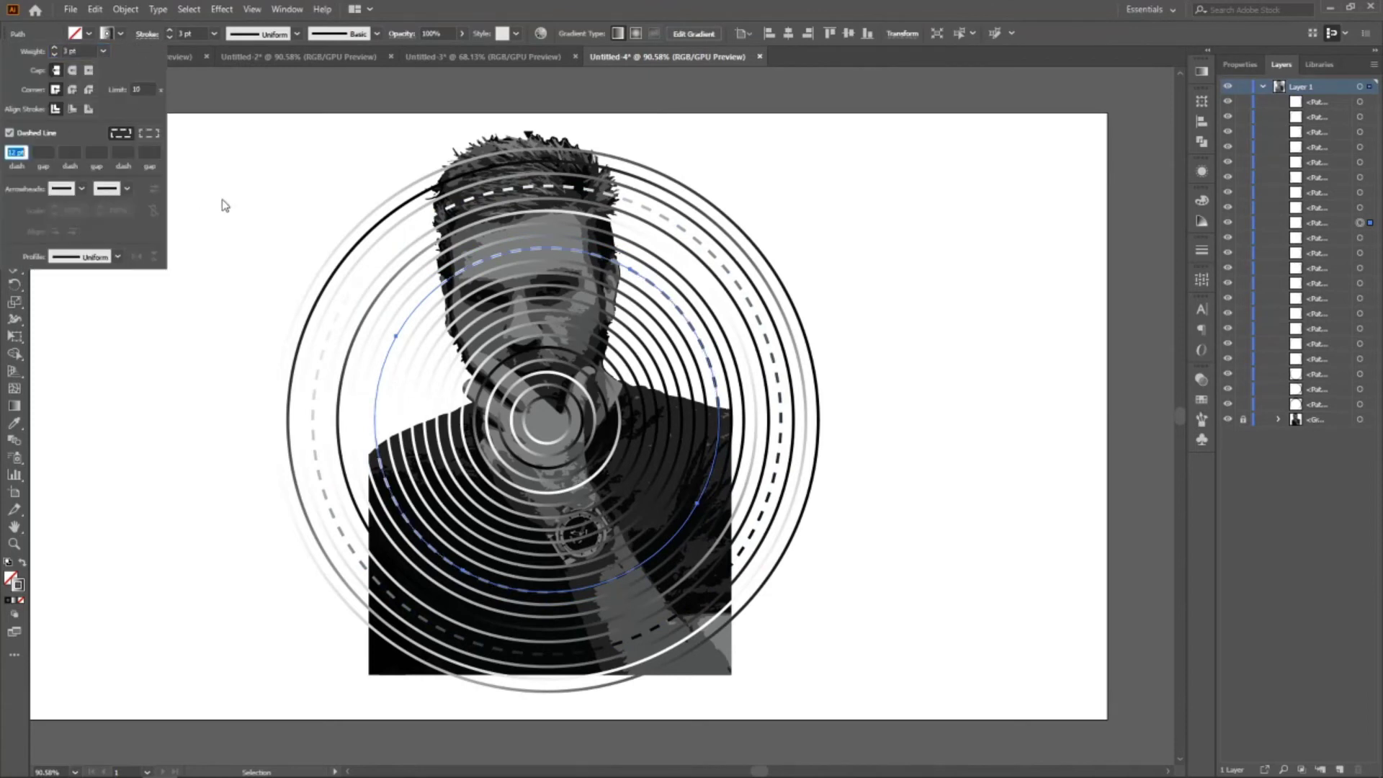
click(259, 252)
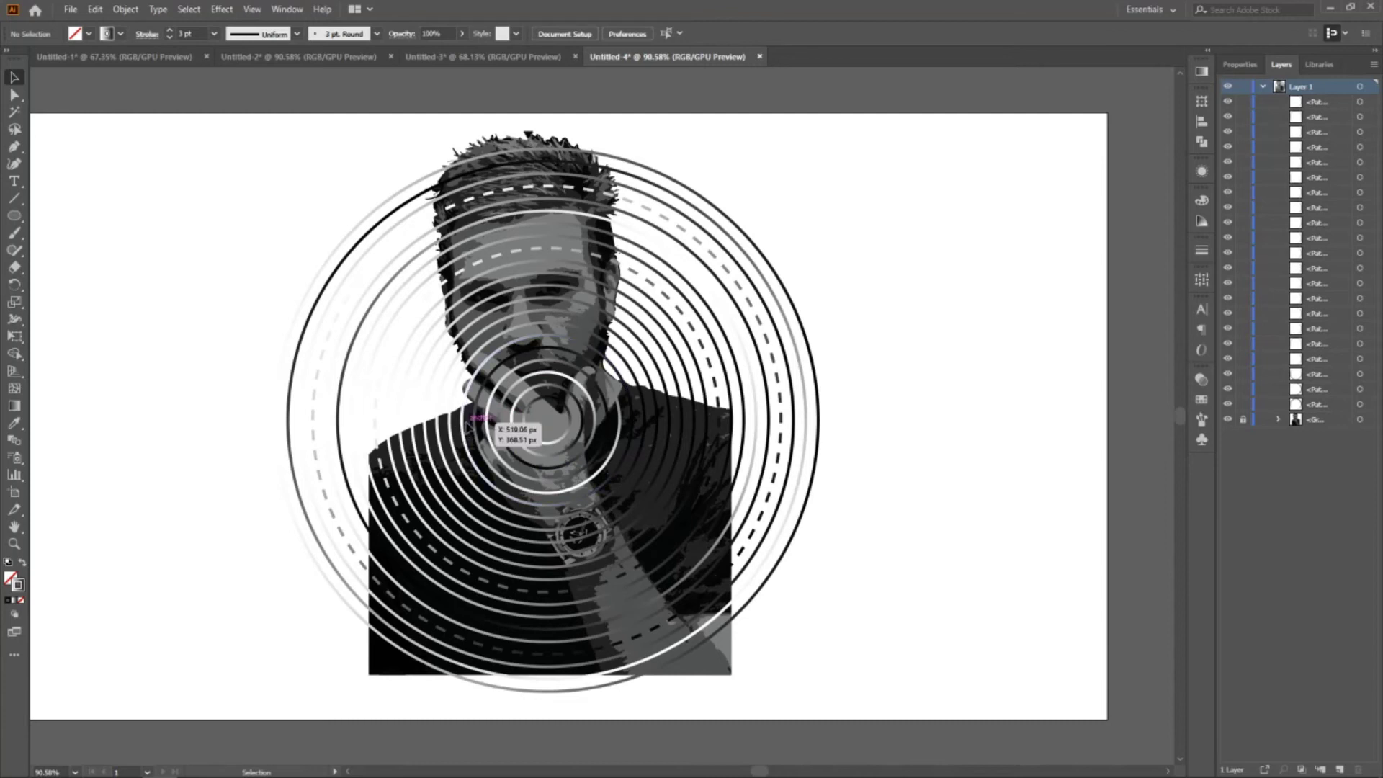
Rotate the fourteenth circle from the outside about its centre and give the fifteenth circle a dashed stroke.
click(452, 443)
key(r)
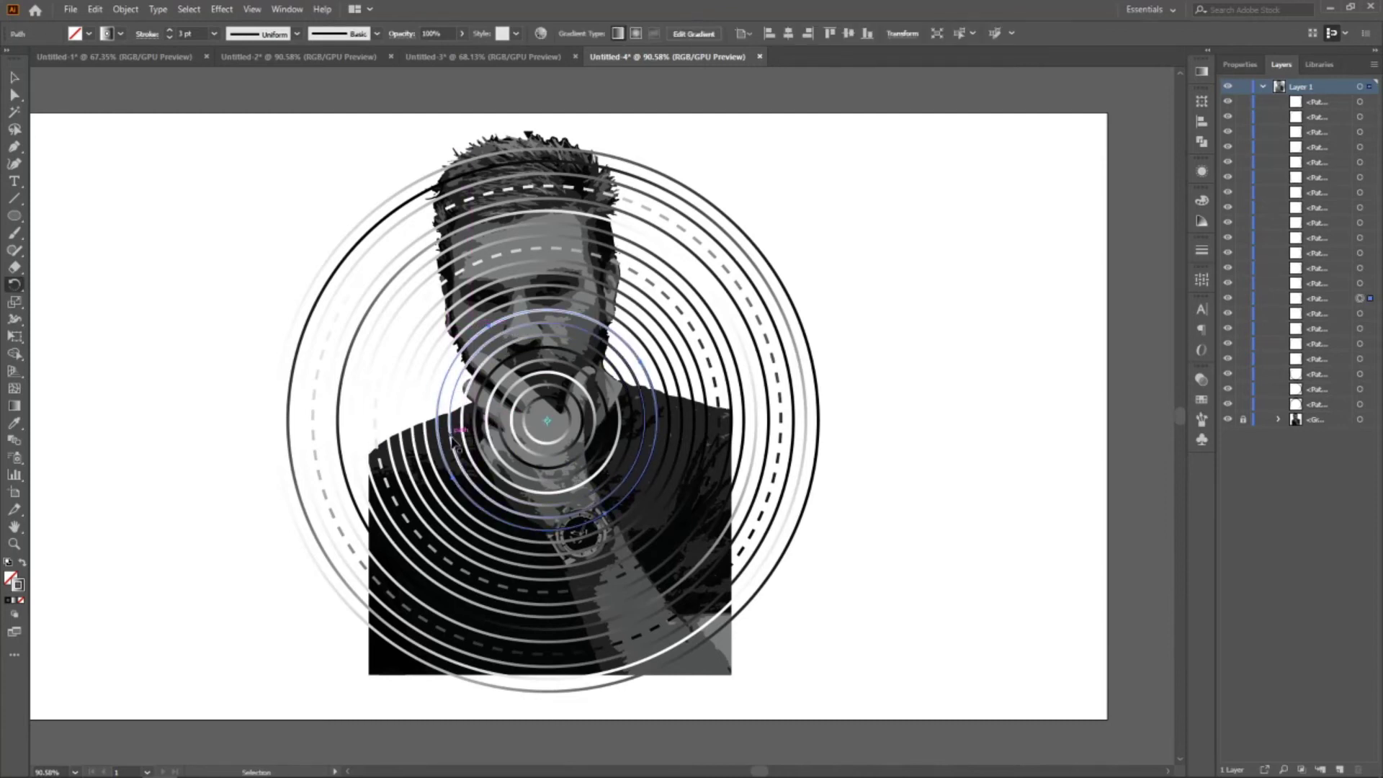
ctrl+click(451, 438)
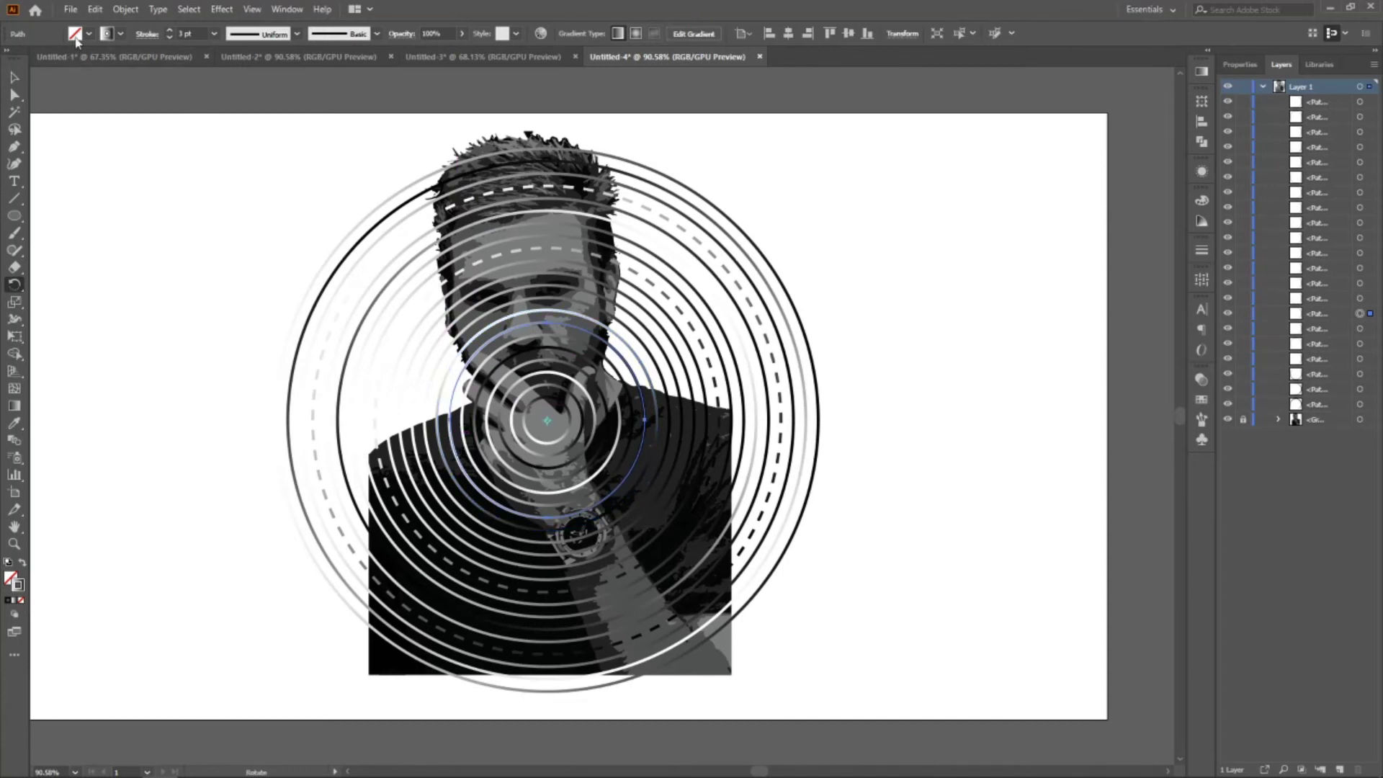
click(151, 38)
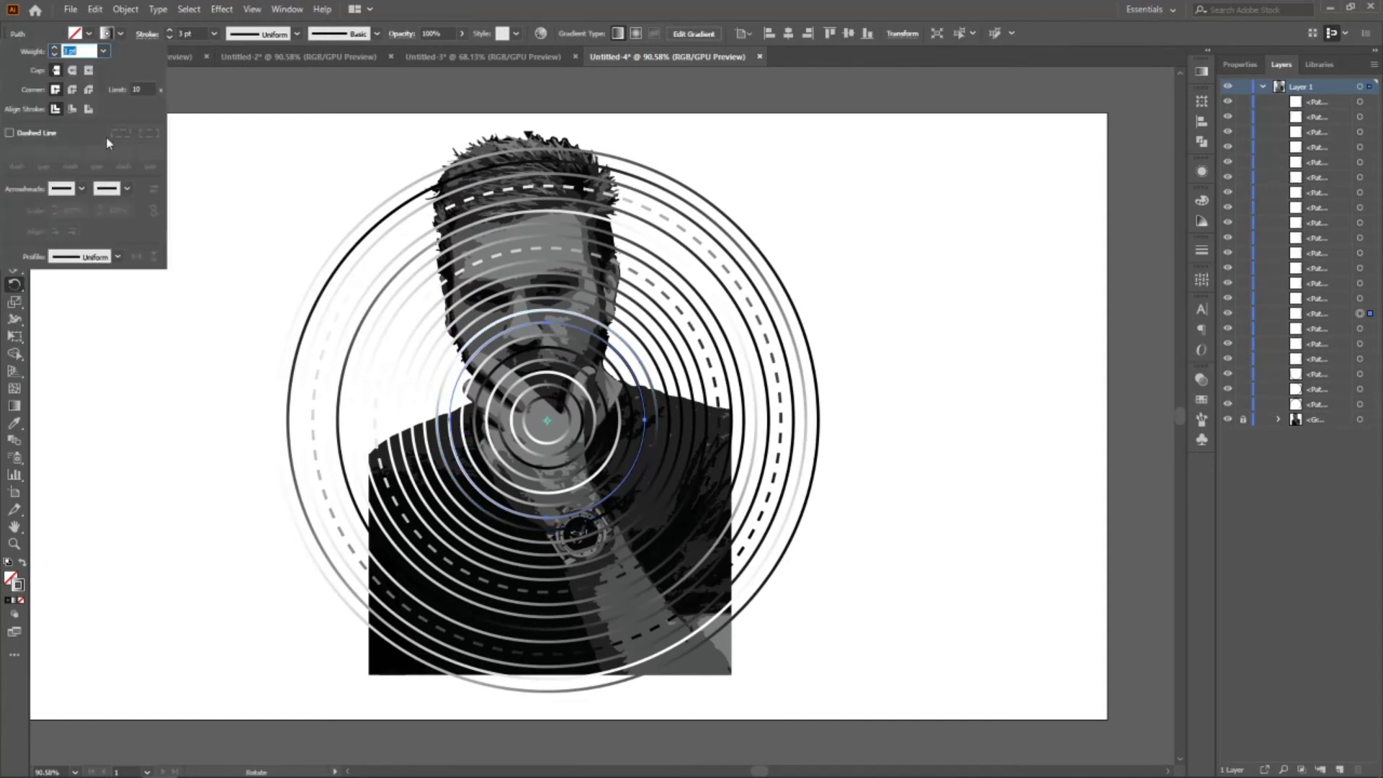
click(46, 135)
click(189, 213)
ctrl+click(189, 214)
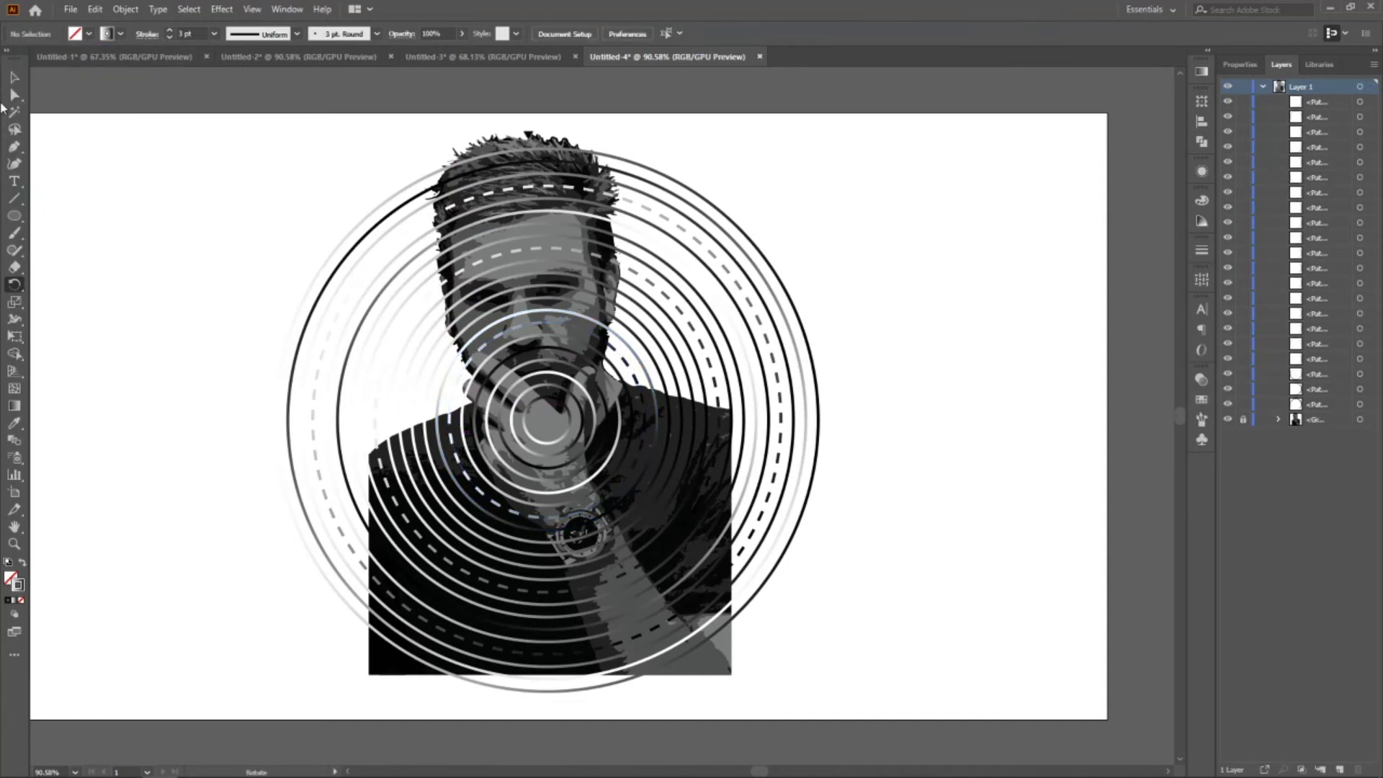
Draw an unfilled rectangle enclosing the whole portrait, from above the hair down to the shirt's lower corner.
drag(14, 215, 61, 214)
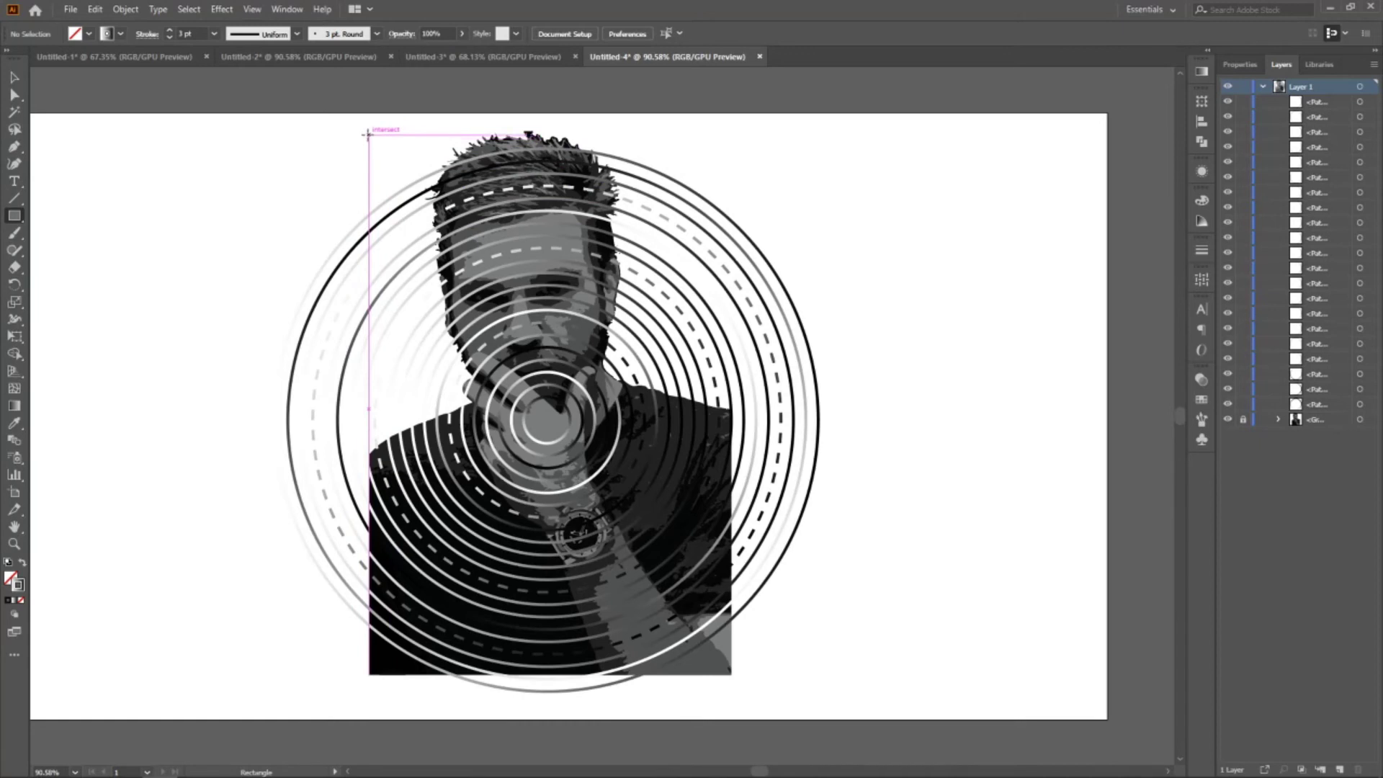
drag(368, 131, 733, 674)
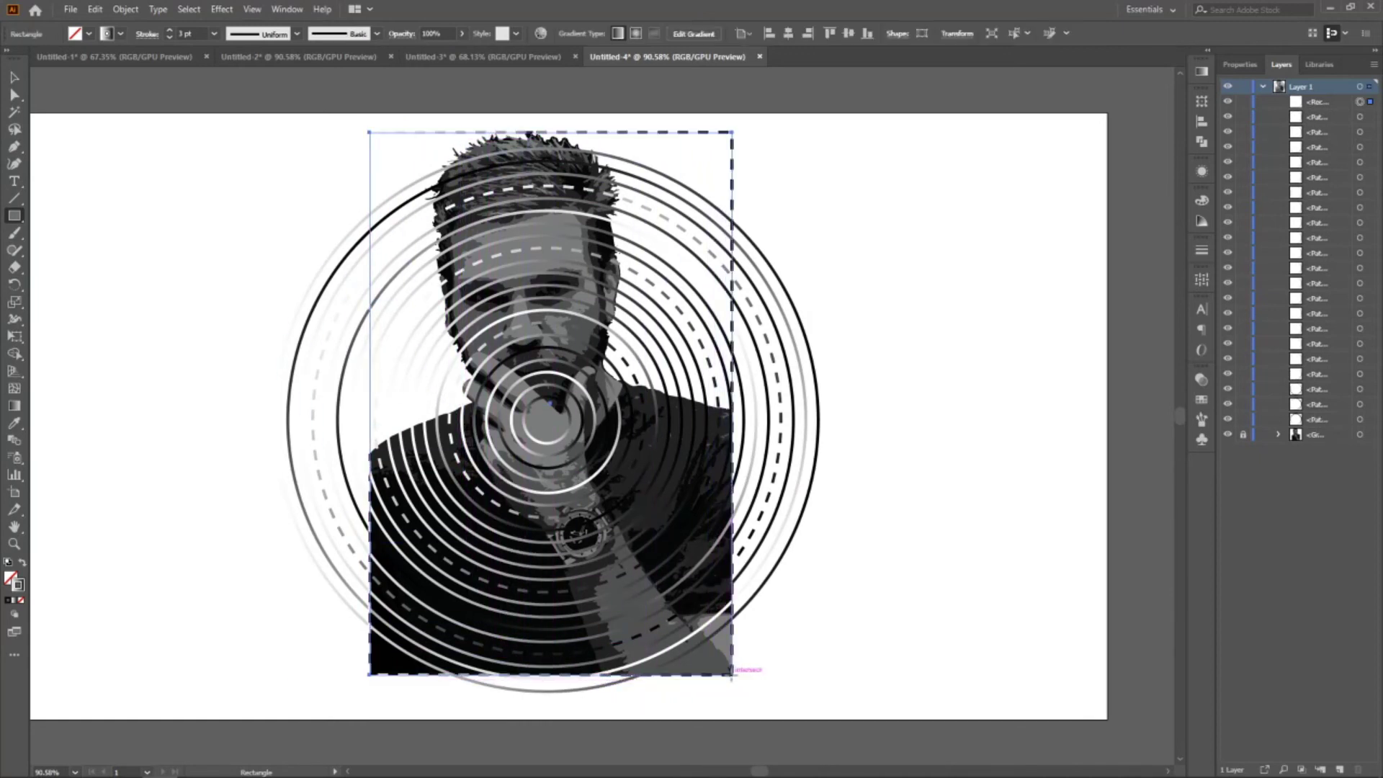
Swap the rectangle's fill and stroke, and make its fill solid white with no stroke.
click(20, 561)
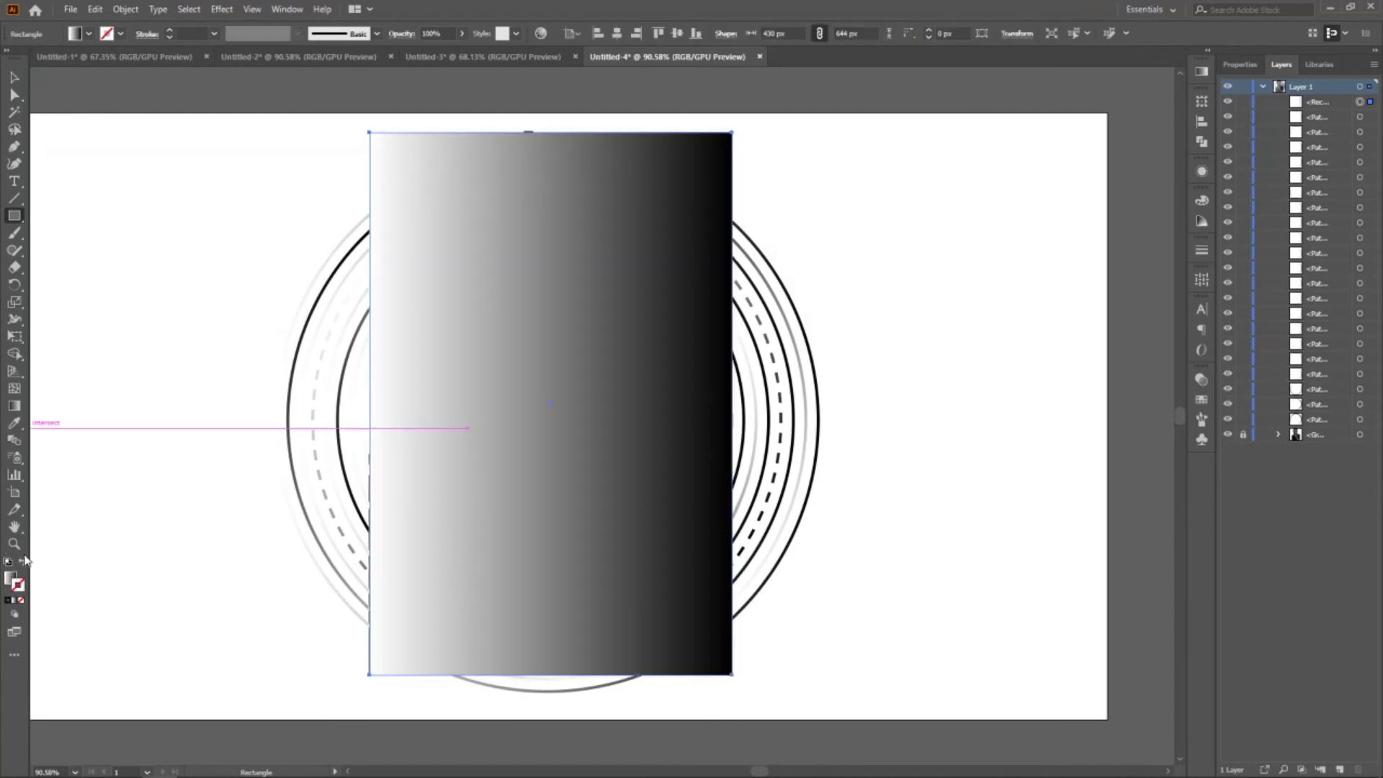
click(89, 36)
click(39, 59)
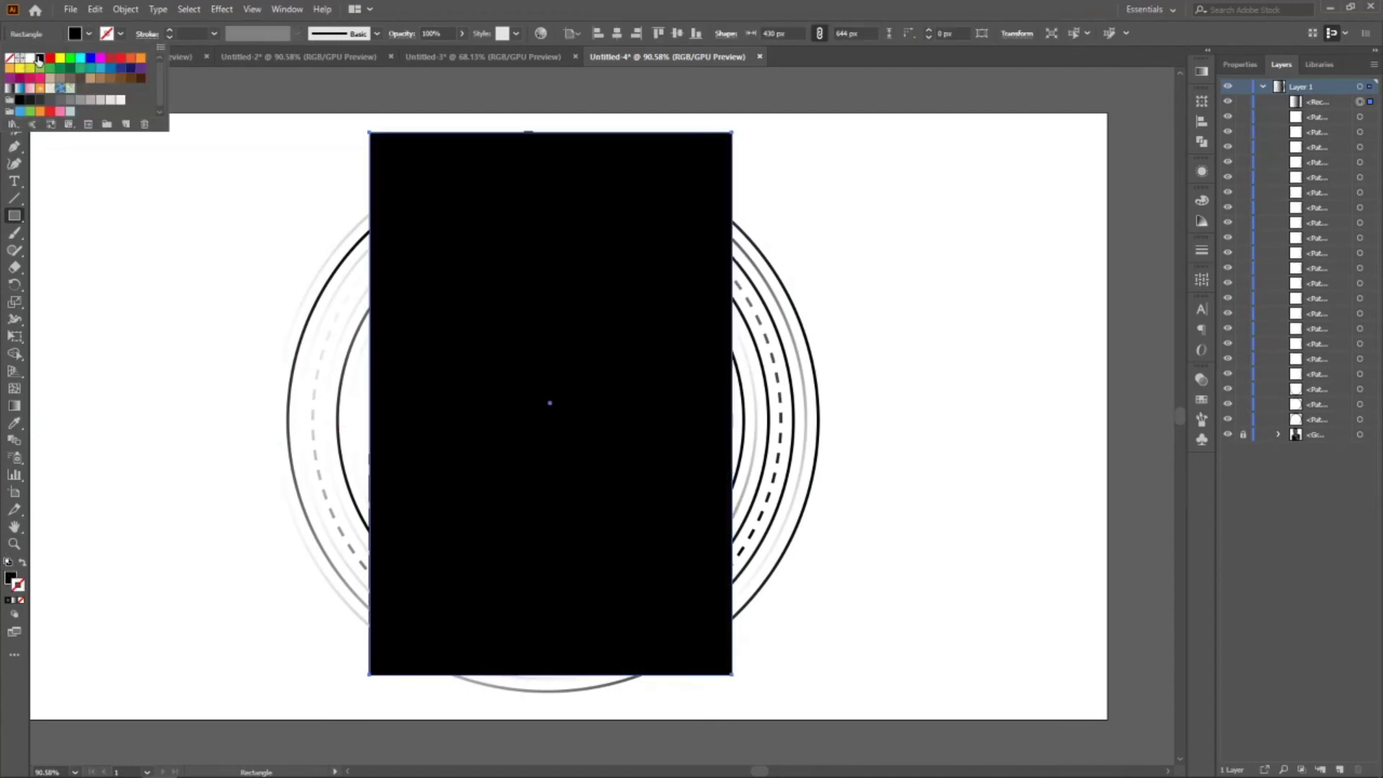
click(31, 58)
click(93, 265)
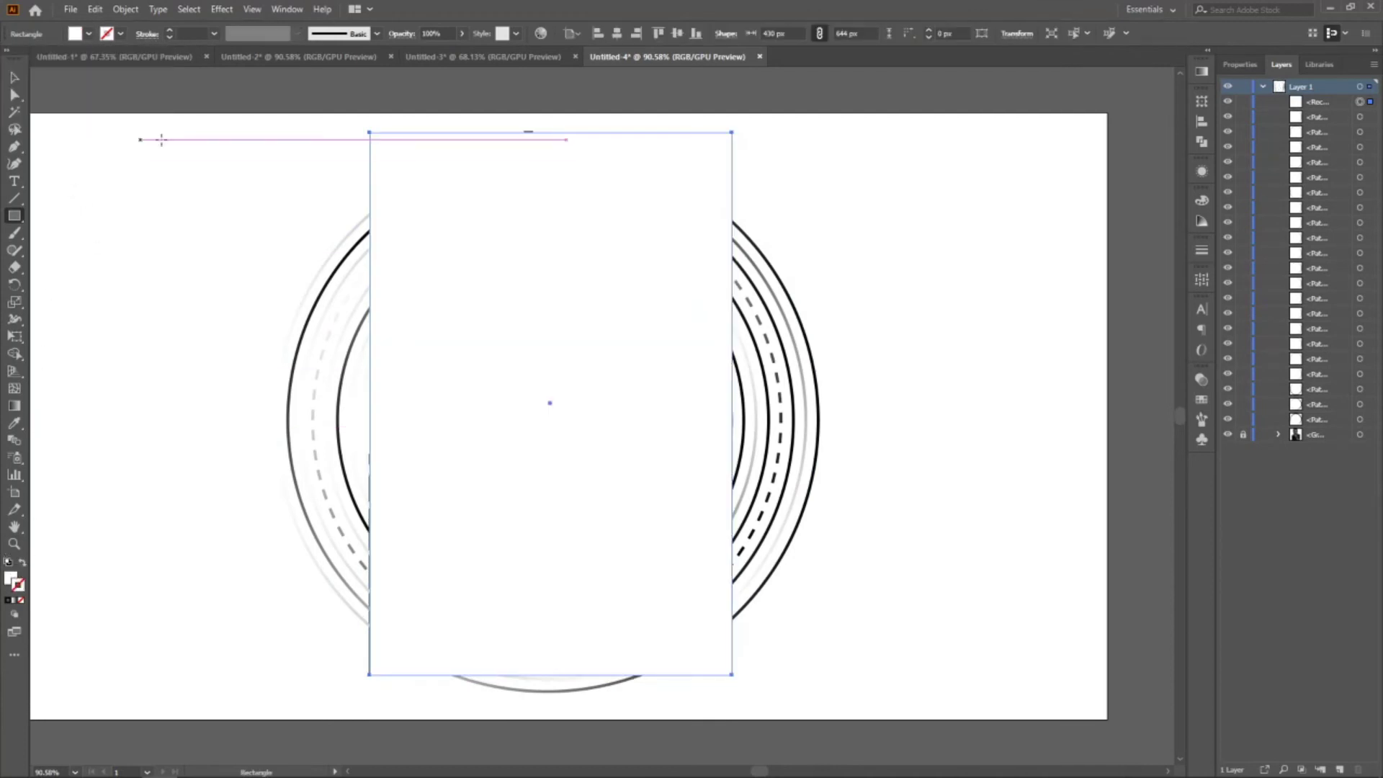
Select the white rectangle together with all the circles, make an opacity mask from them, and deselect the result.
click(15, 77)
drag(426, 428, 906, 670)
click(1201, 380)
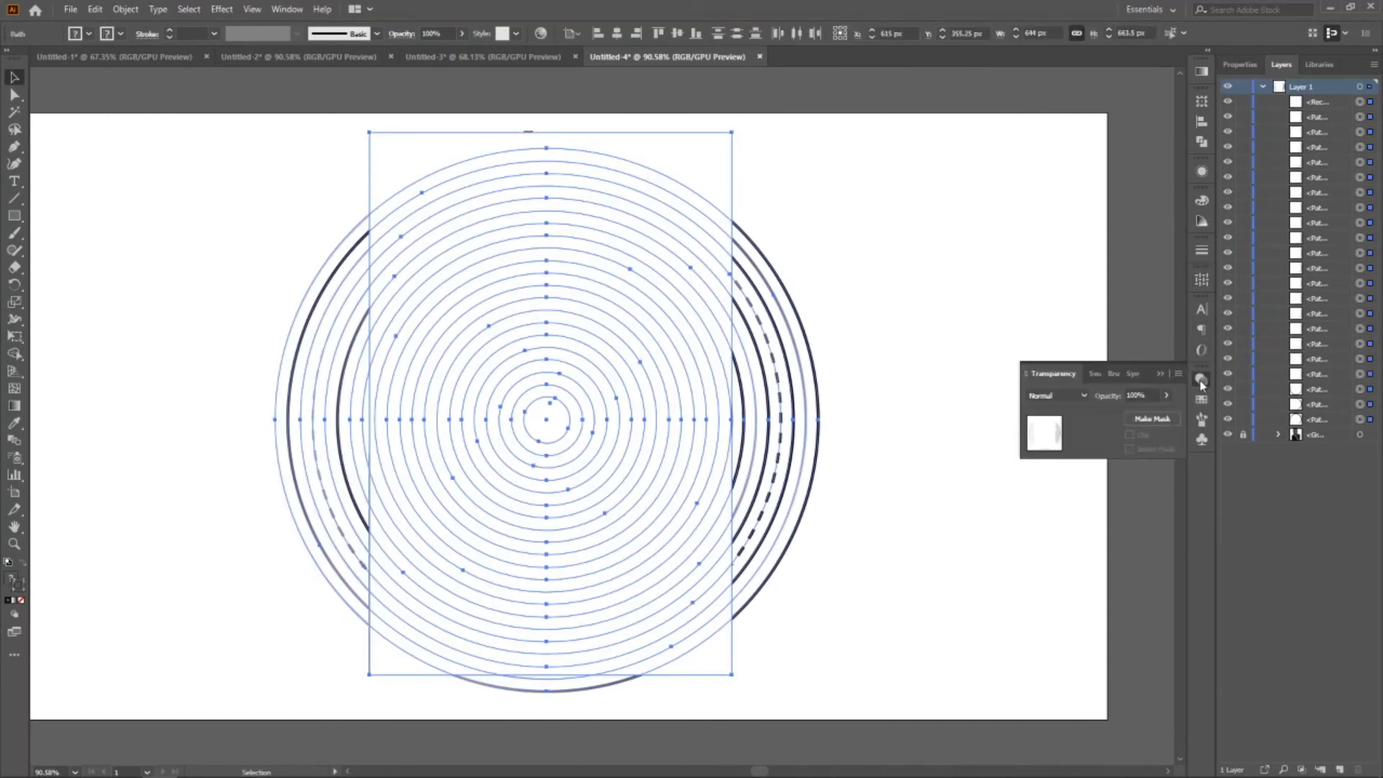
click(1152, 418)
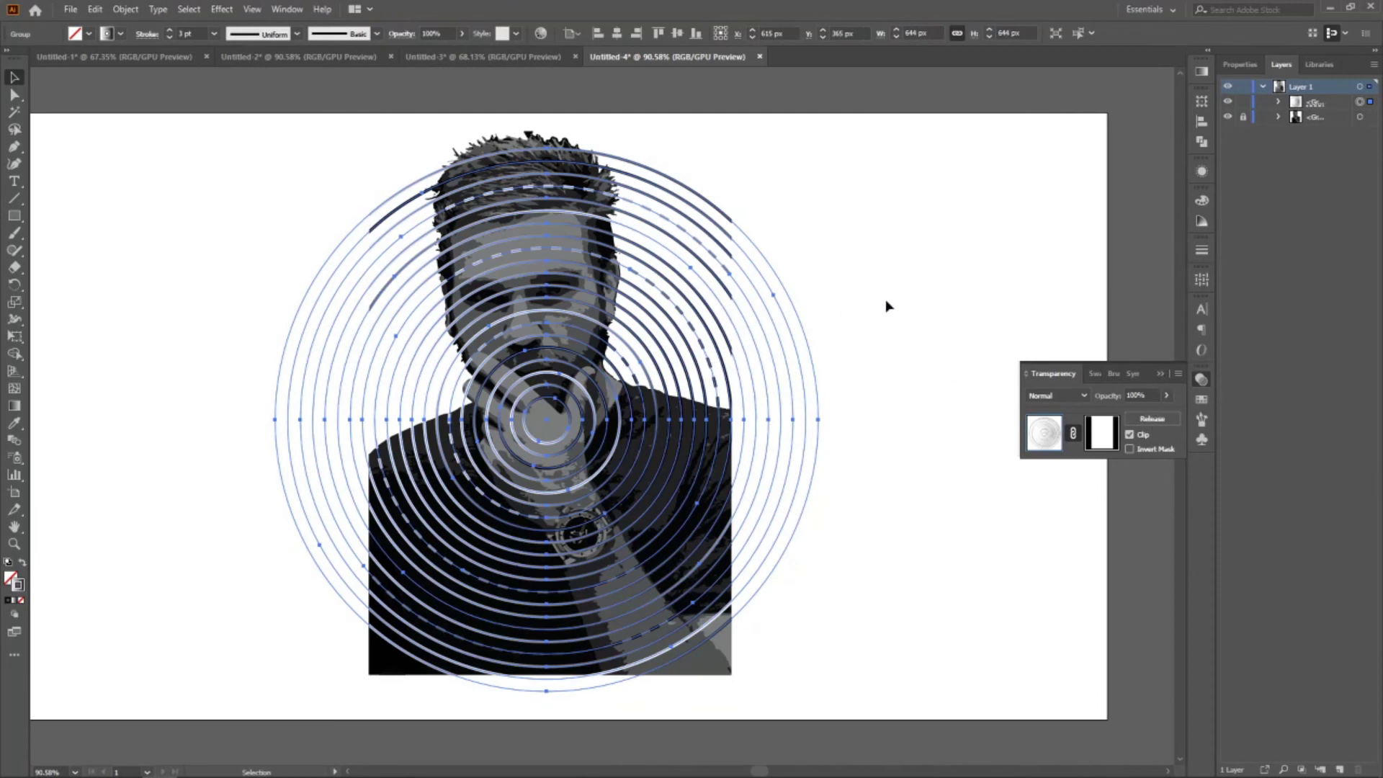
click(812, 300)
click(1160, 373)
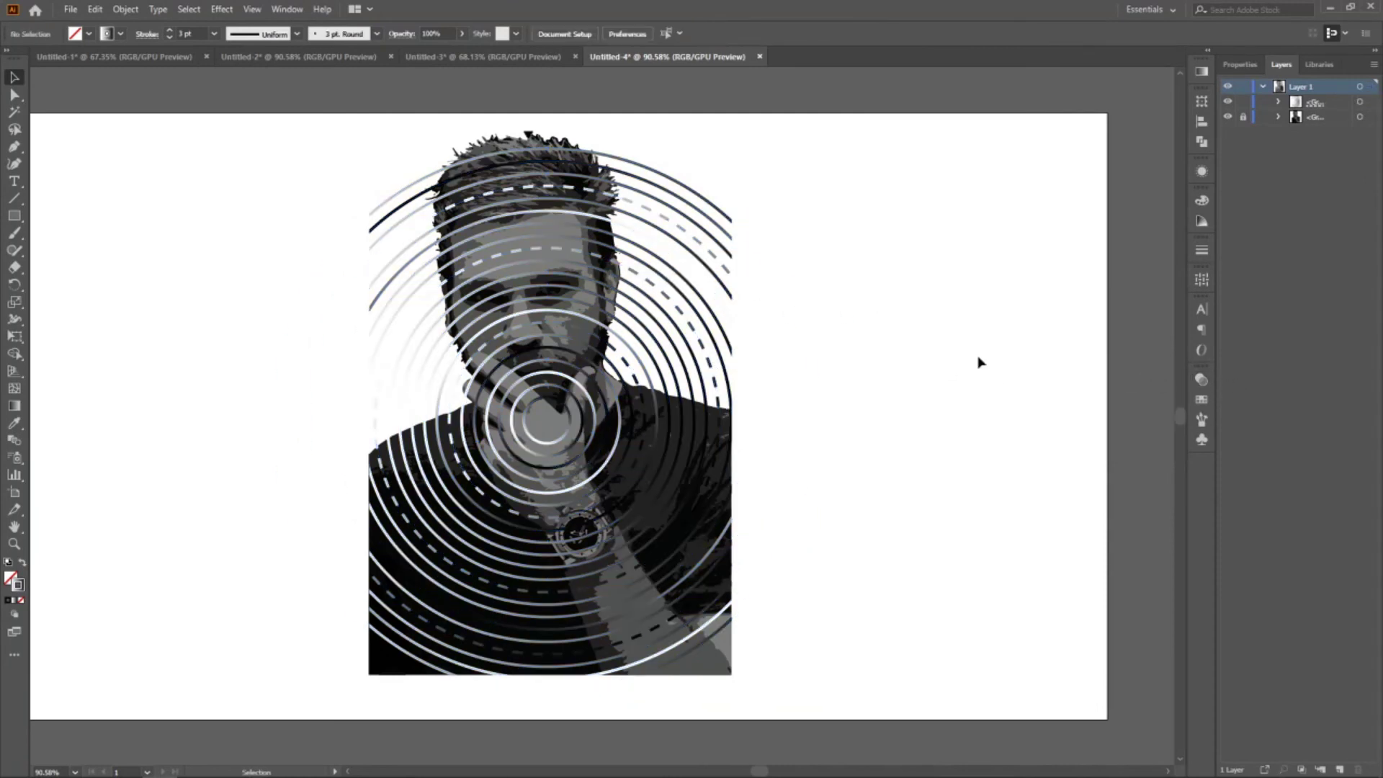
Try to enlarge the masked circle group proportionally to 660 px wide and high.
drag(288, 122, 1030, 772)
key(shift+Up)
key(shift+Up)
key(shift+Up)
key(shift+Up)
key(shift+Up)
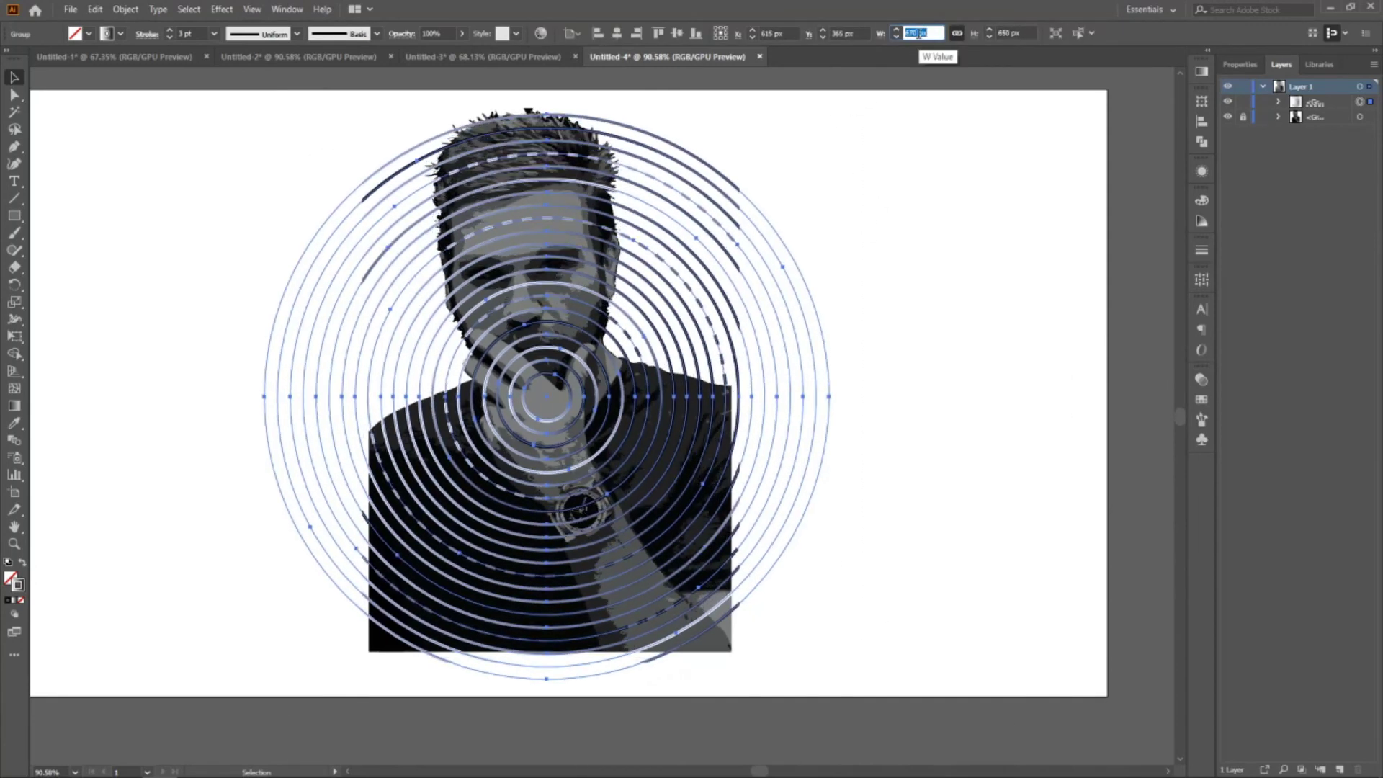
key(shift+Down)
key(shift+Down)
key(shift+Down)
click(1052, 291)
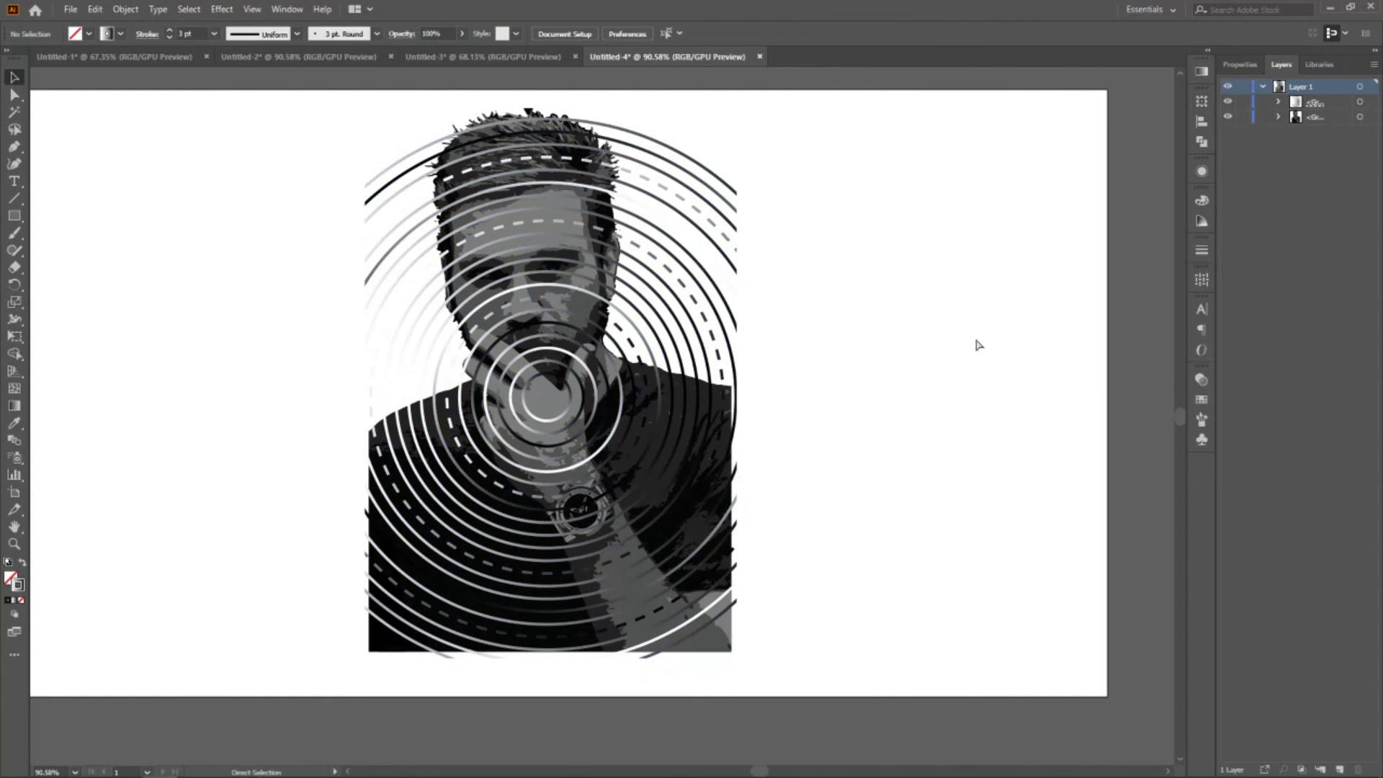
key(ctrl+a)
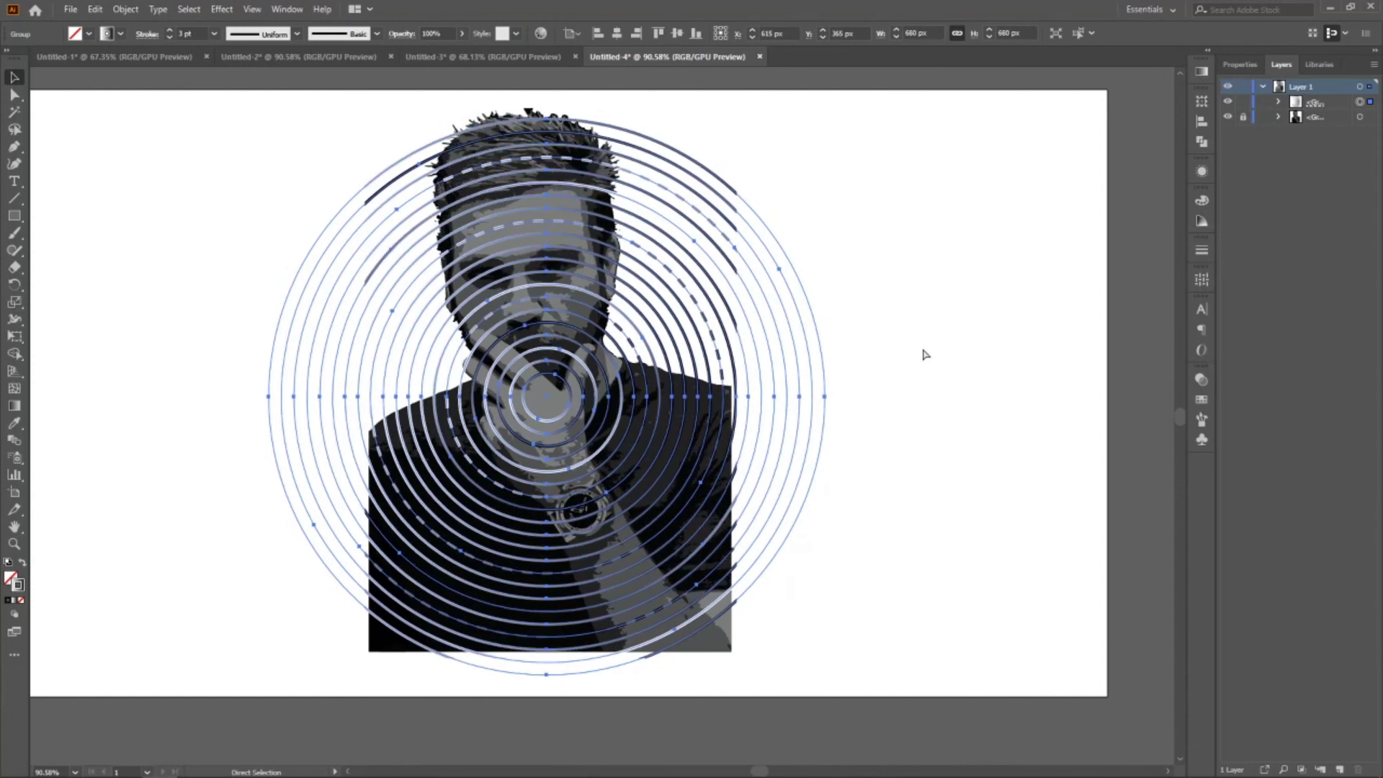
click(926, 355)
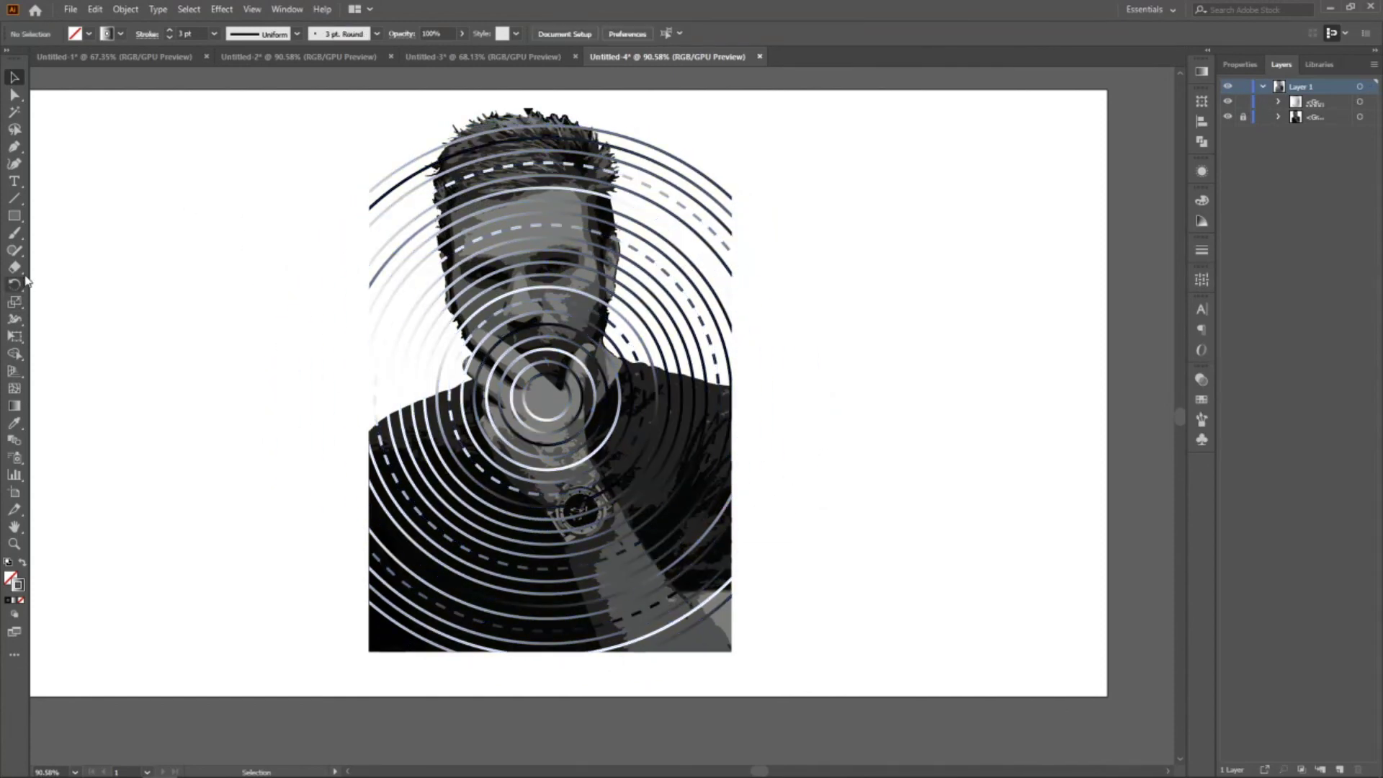
Create a 1280 x 720 px rectangle and align it with the artboard's edges.
click(15, 216)
click(61, 238)
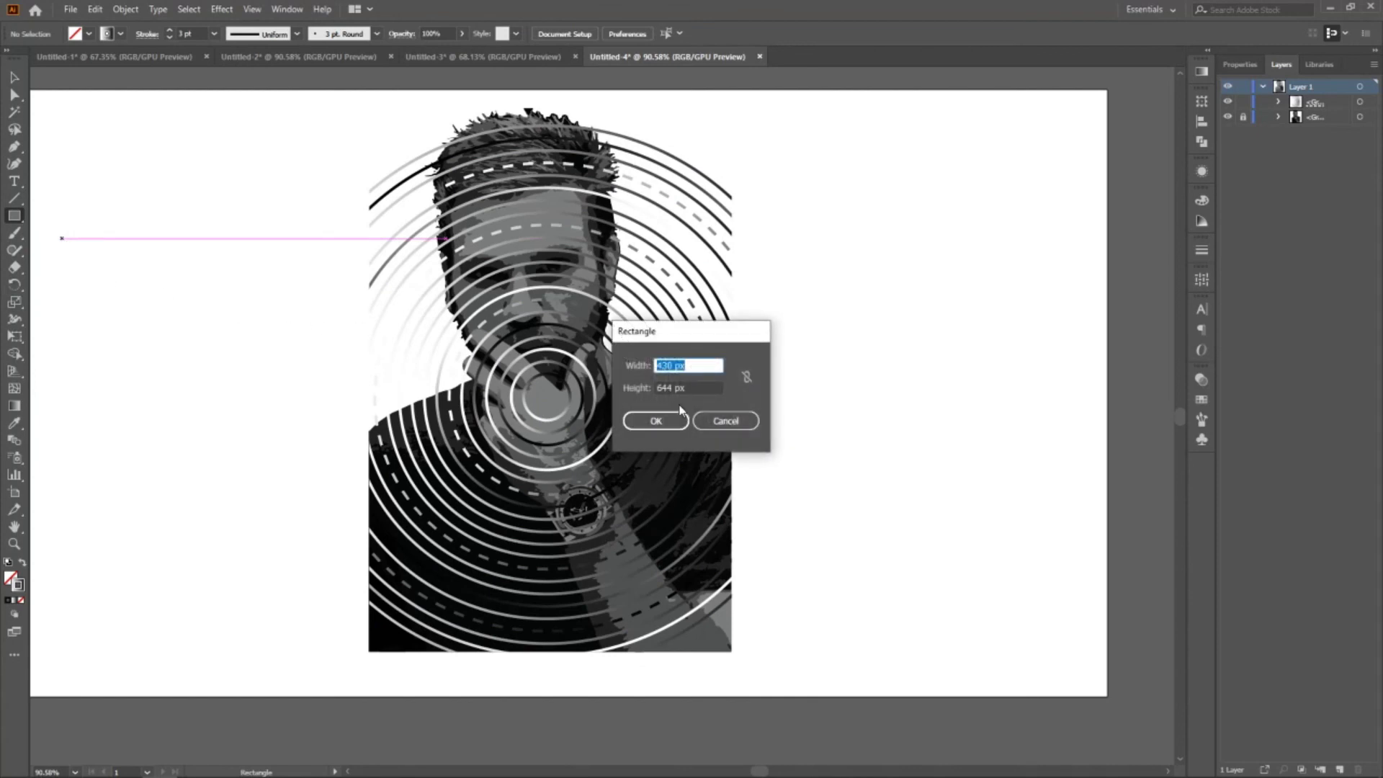
text(1280)
key(Tab)
text(72)
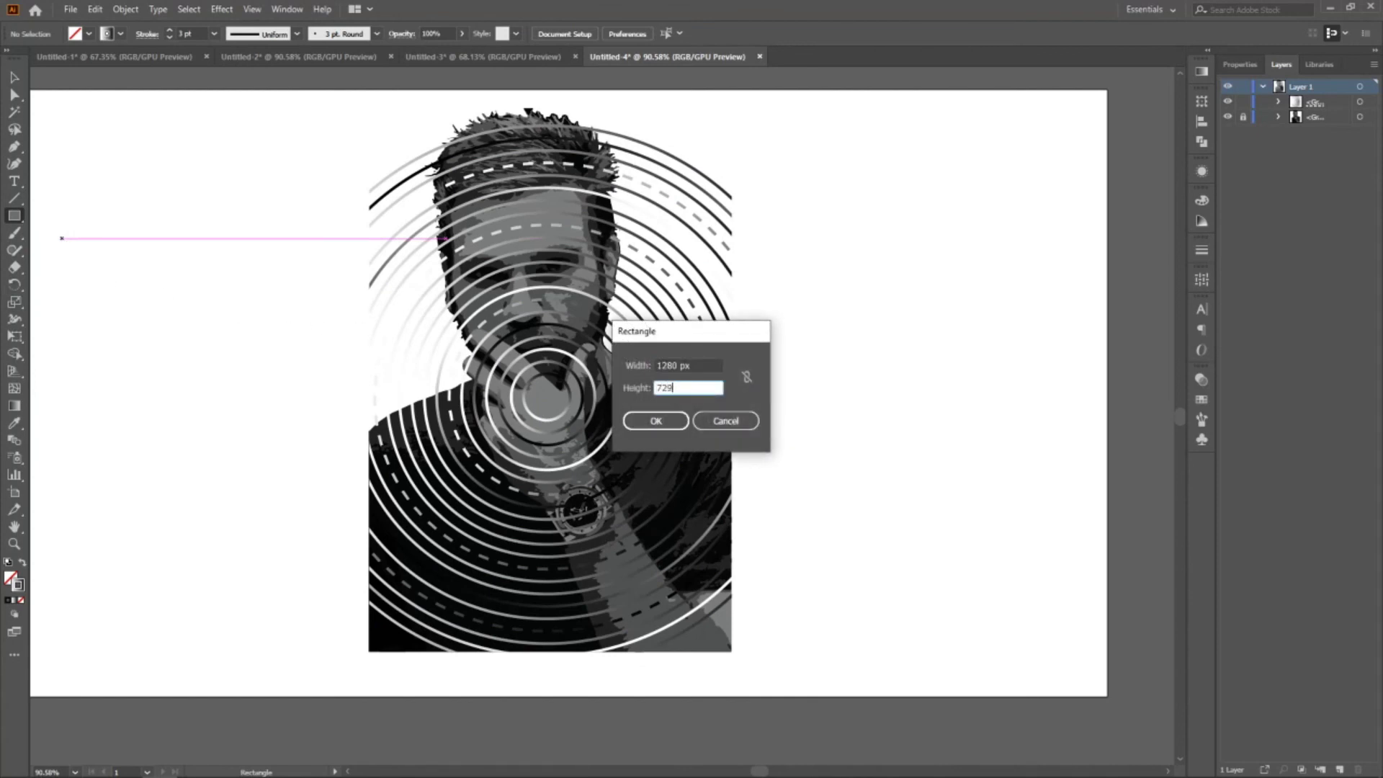
key(Return)
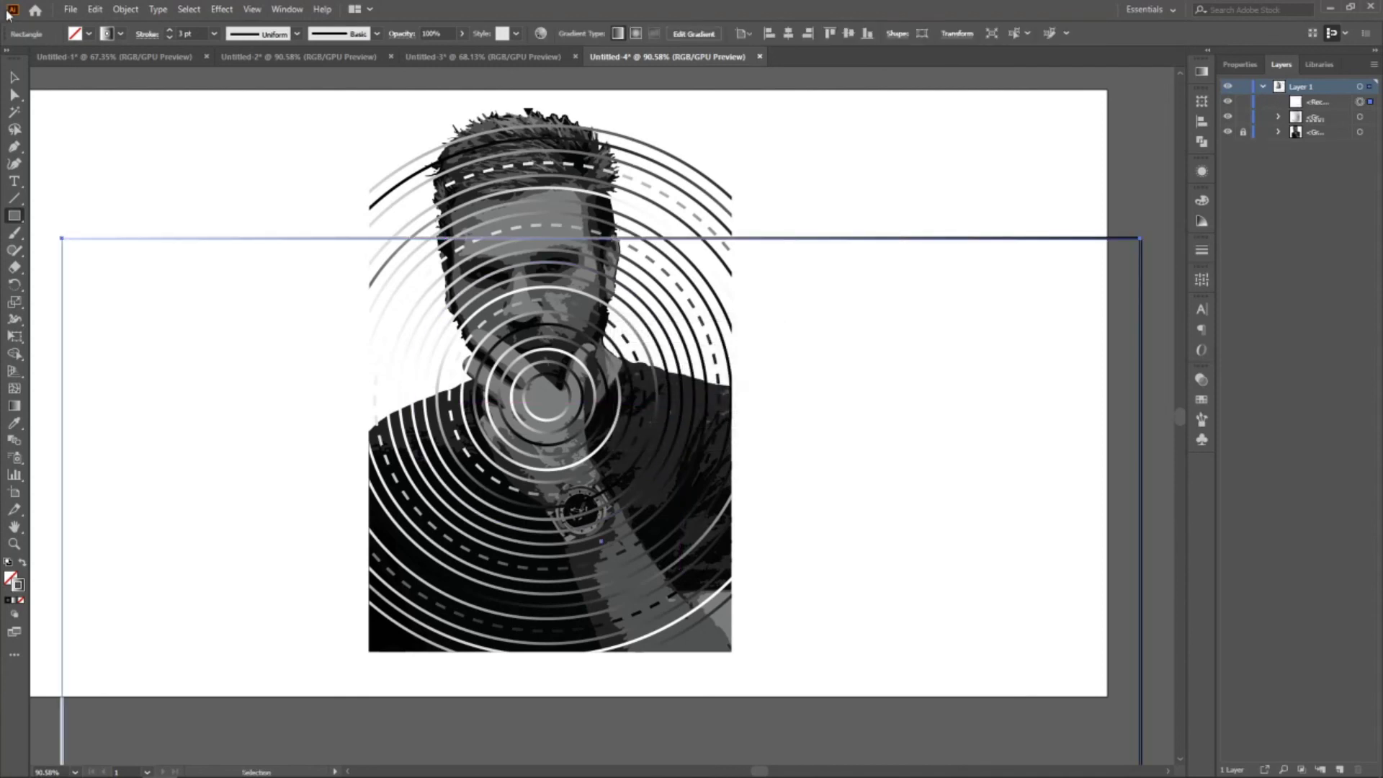
drag(207, 237, 174, 94)
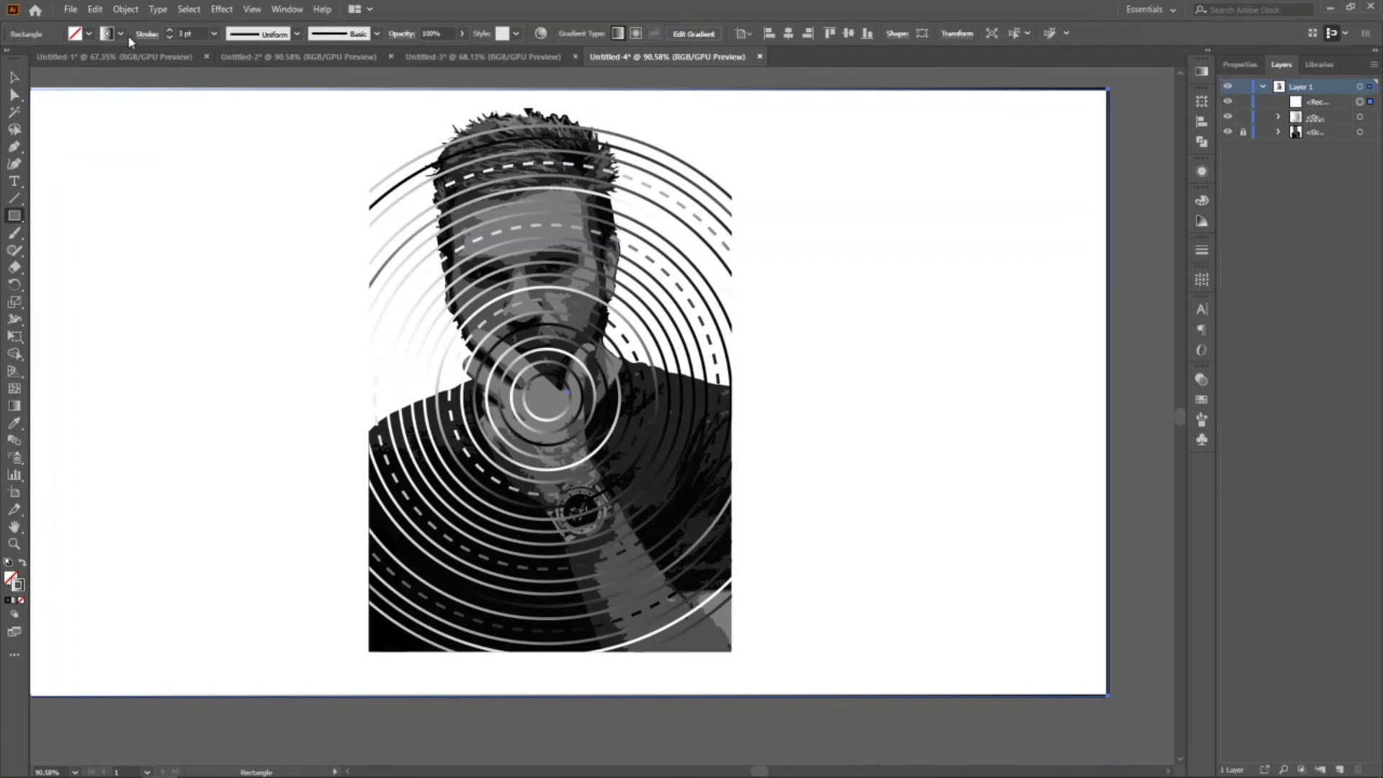
Fill the artboard-sized rectangle with the lightest gray swatch and send it behind the portrait and circles.
click(105, 35)
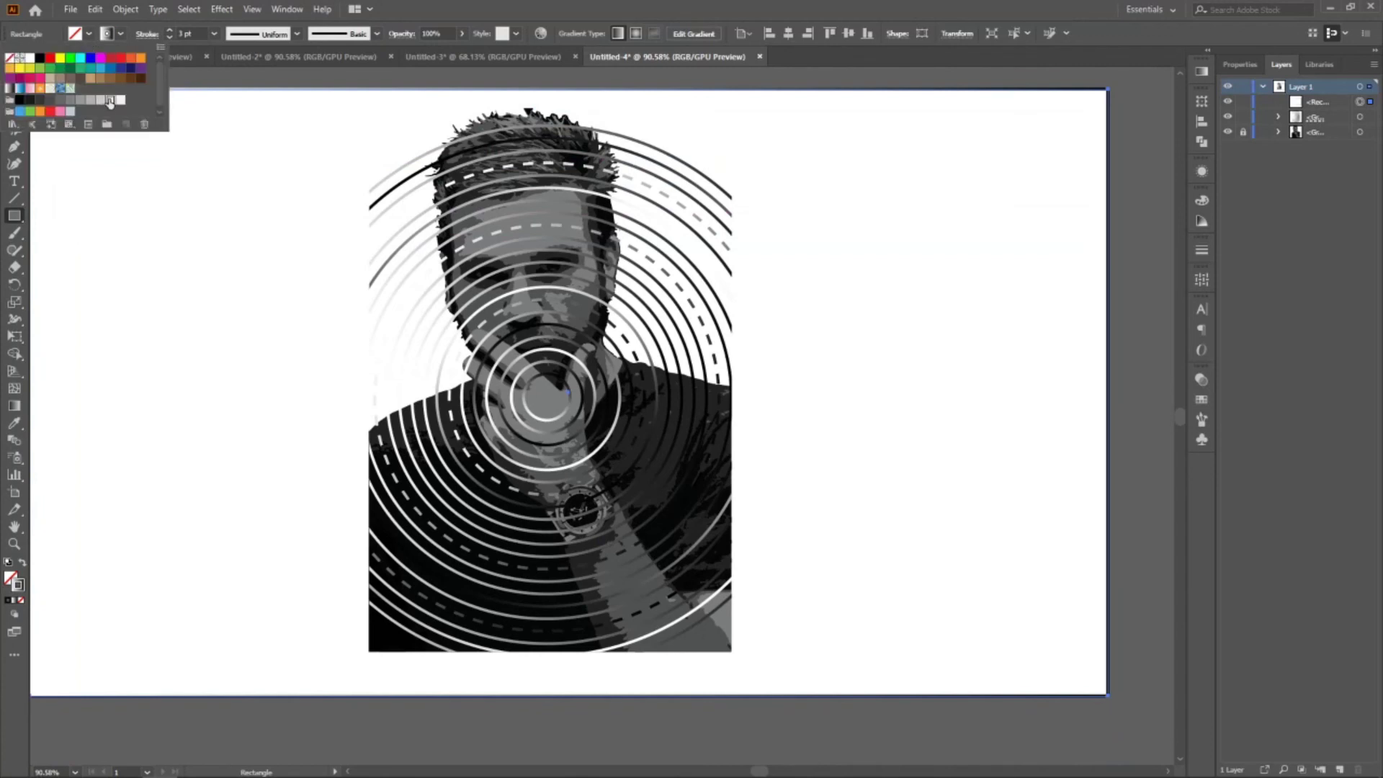
click(106, 101)
right_click(261, 305)
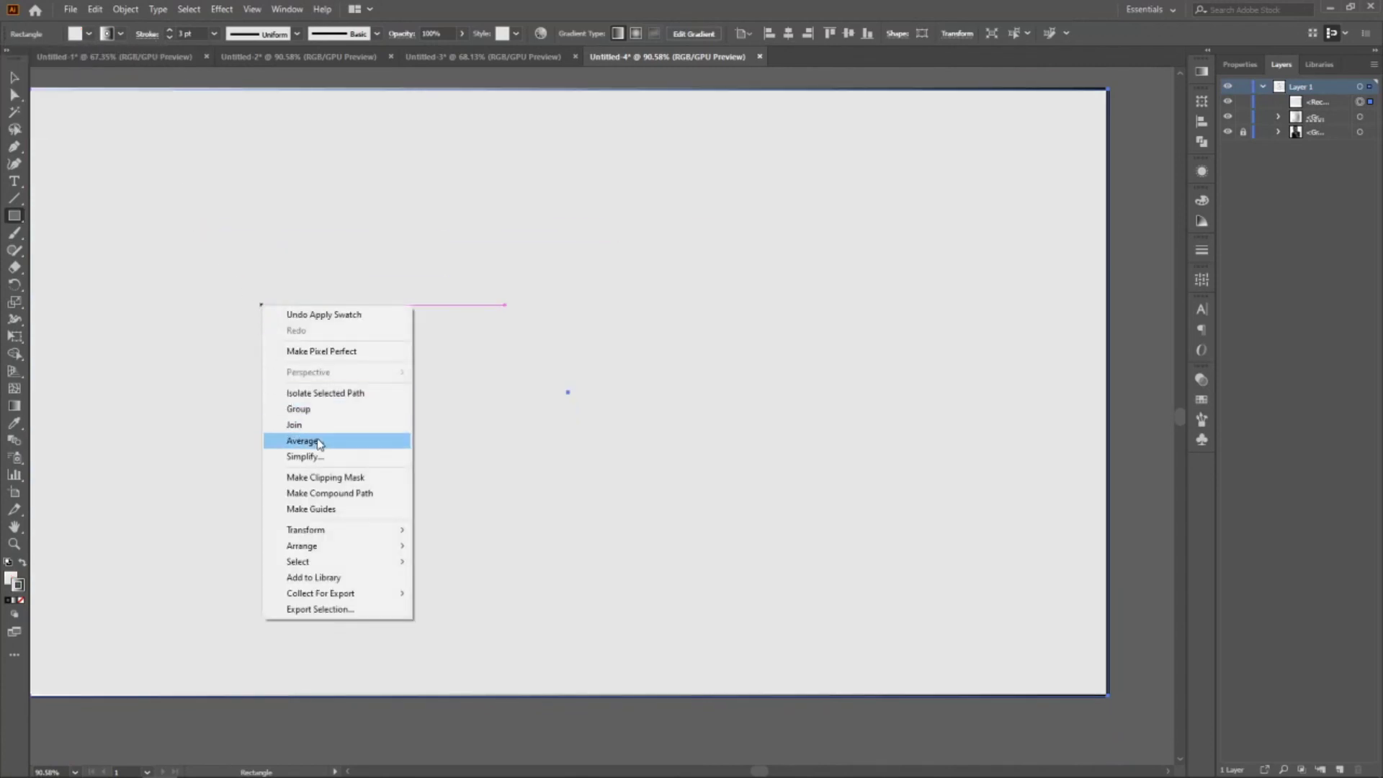
mouse_move(374, 546)
click(514, 592)
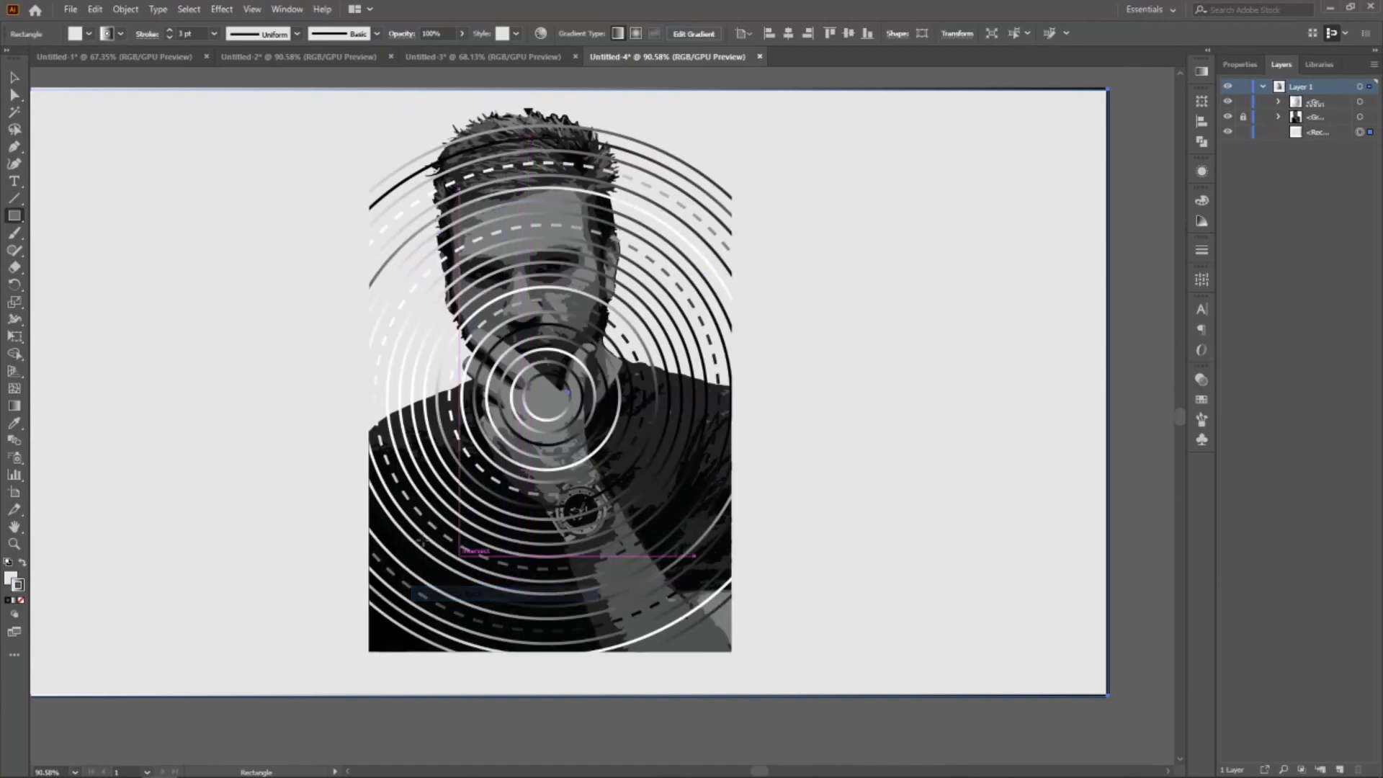